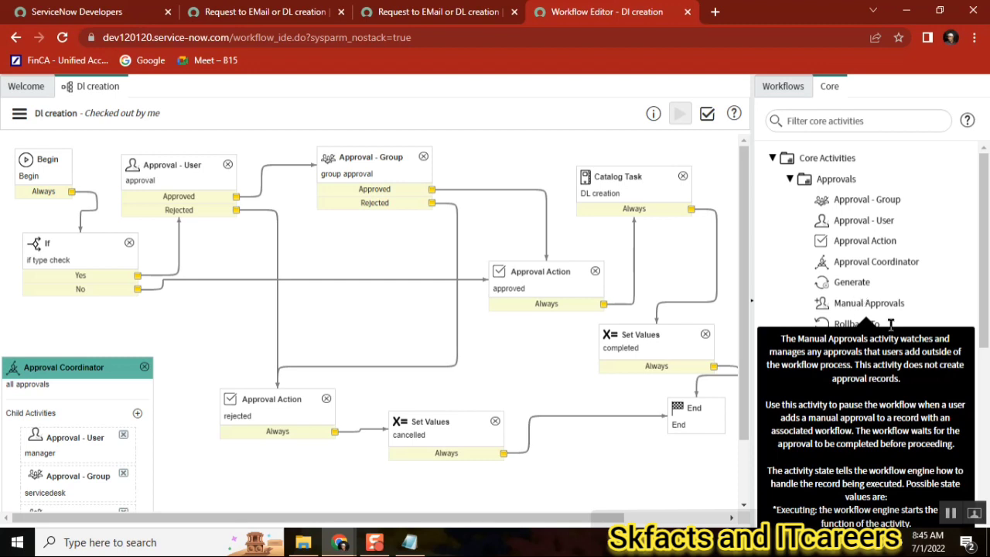
# Collapse the Approvals activities and read the descriptions of the condition activities, such as If
pyautogui.moveTo(882, 327)
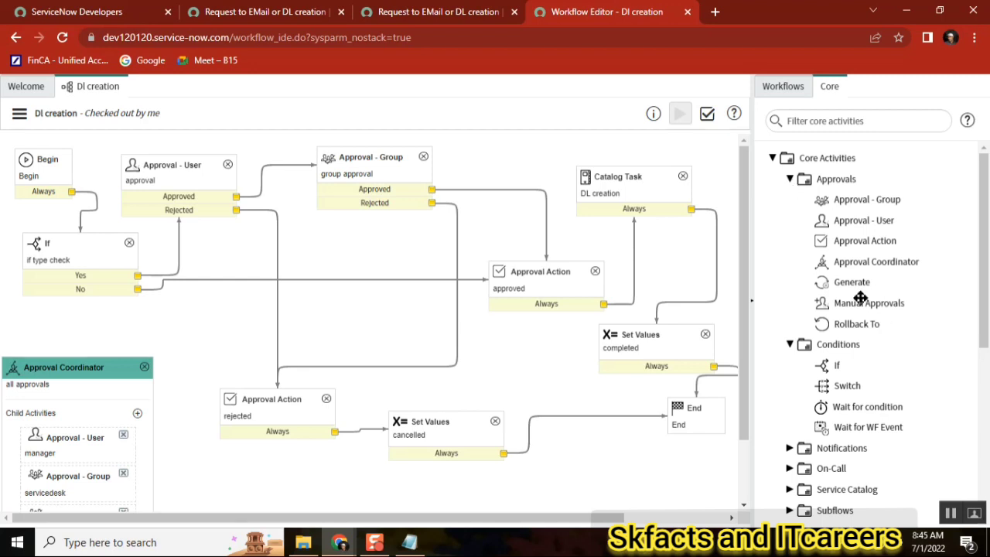
pyautogui.moveTo(870, 304)
pyautogui.click(789, 178)
pyautogui.moveTo(836, 219)
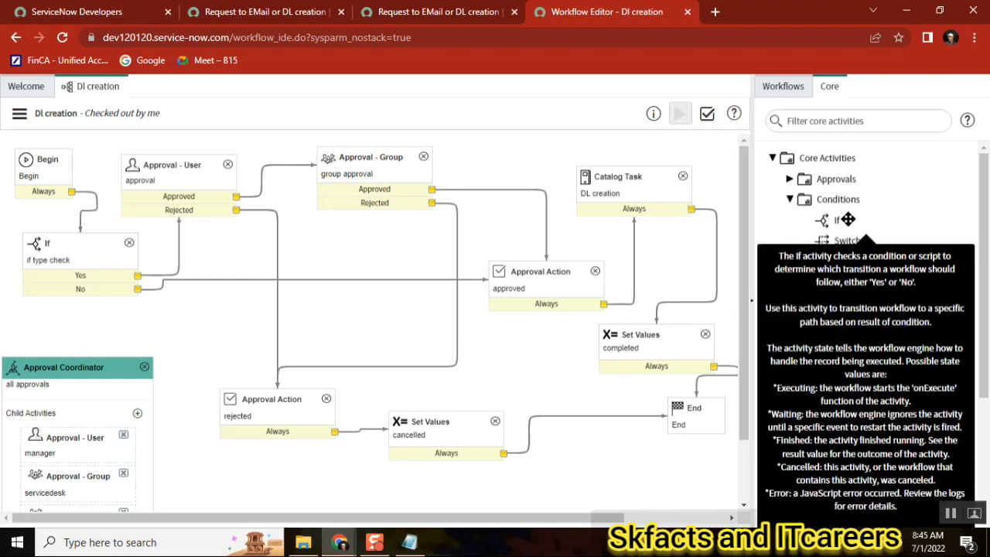
pyautogui.moveTo(848, 238)
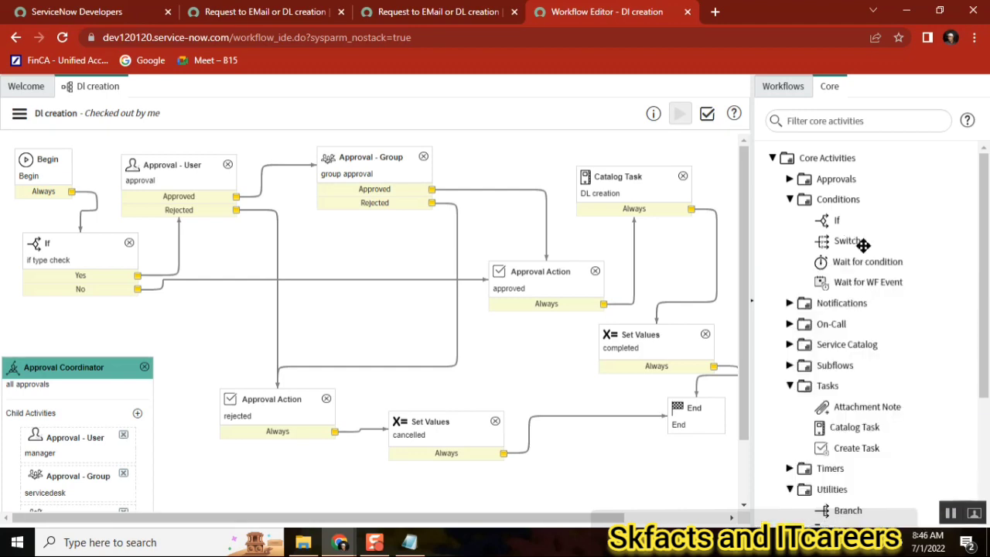
# Try out the Request to EMail or DL creation catalog item and review its order form fields, including the Exchange question's options
pyautogui.click(420, 14)
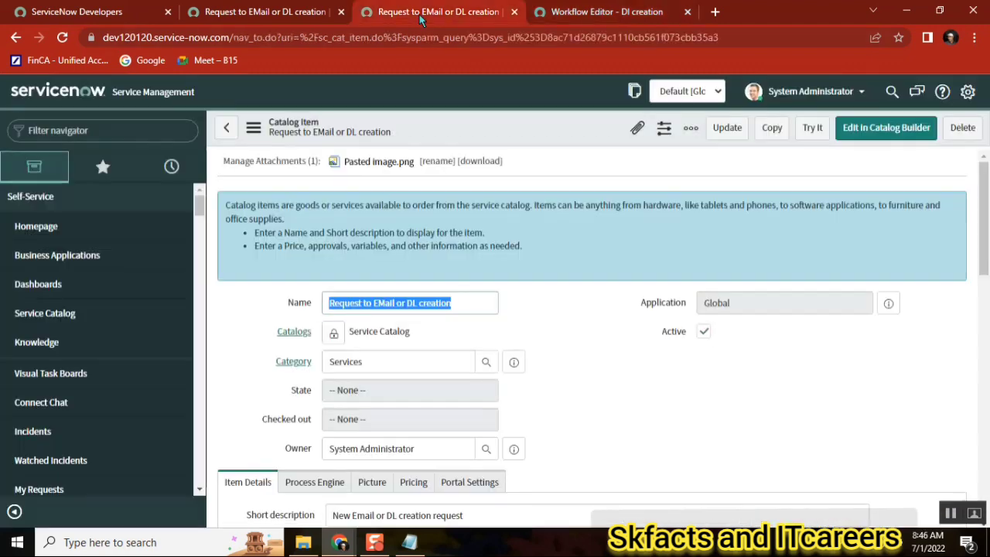
pyautogui.click(456, 9)
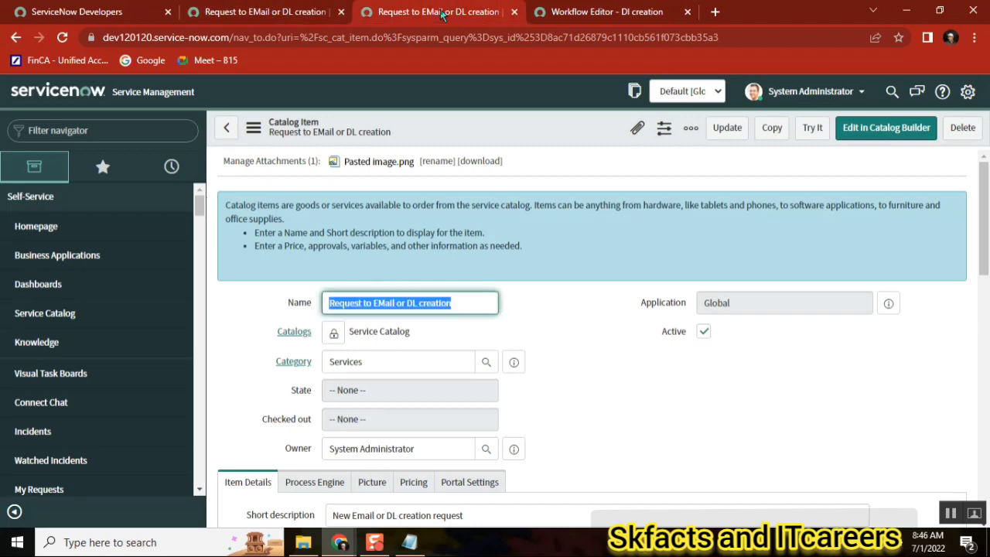
pyautogui.click(812, 127)
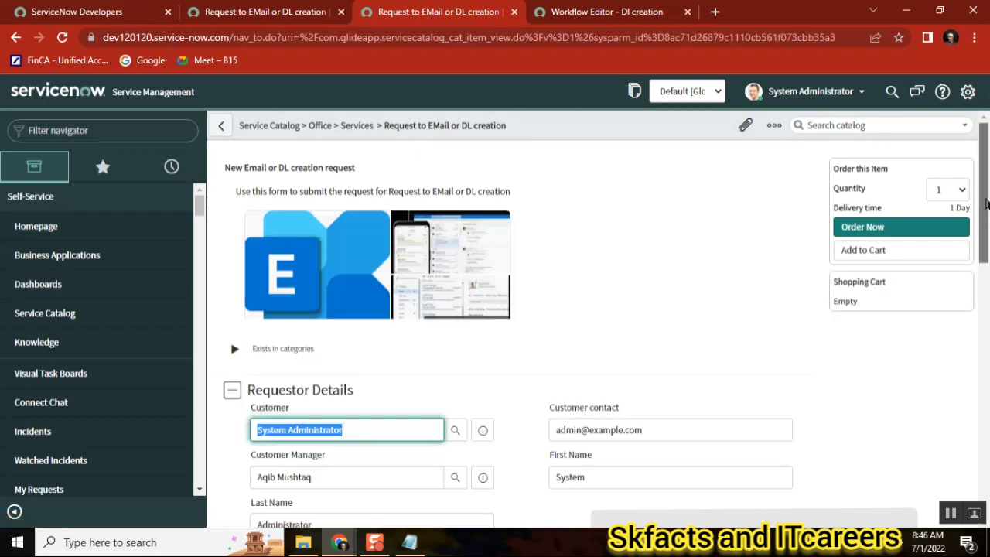
pyautogui.moveTo(986, 203); pyautogui.dragTo(985, 378)
pyautogui.click(407, 272)
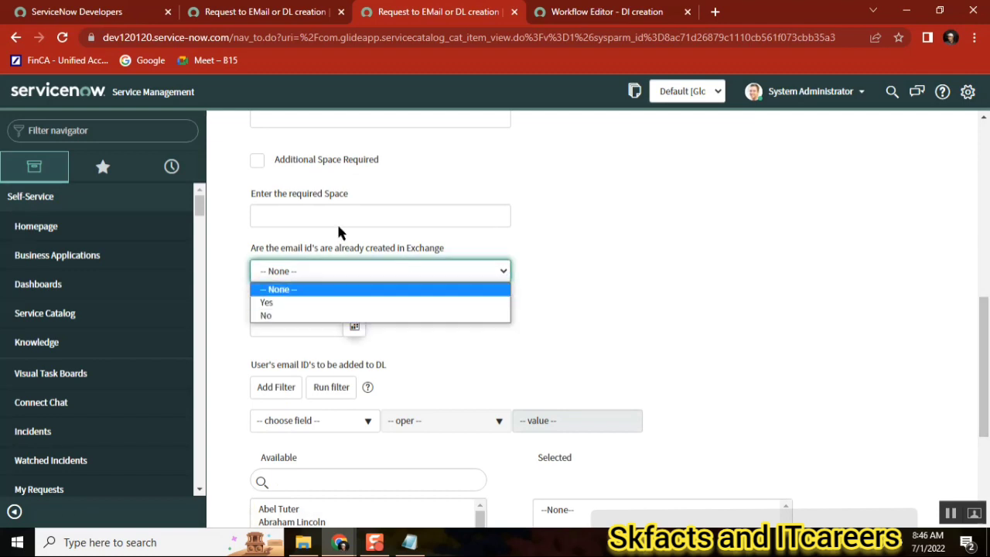
pyautogui.click(547, 239)
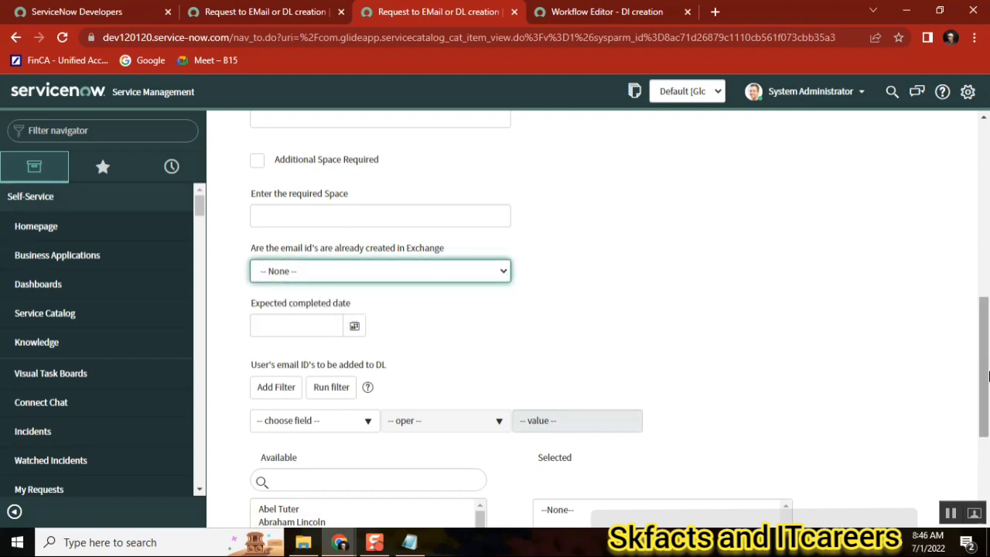
pyautogui.moveTo(989, 375); pyautogui.dragTo(972, 274)
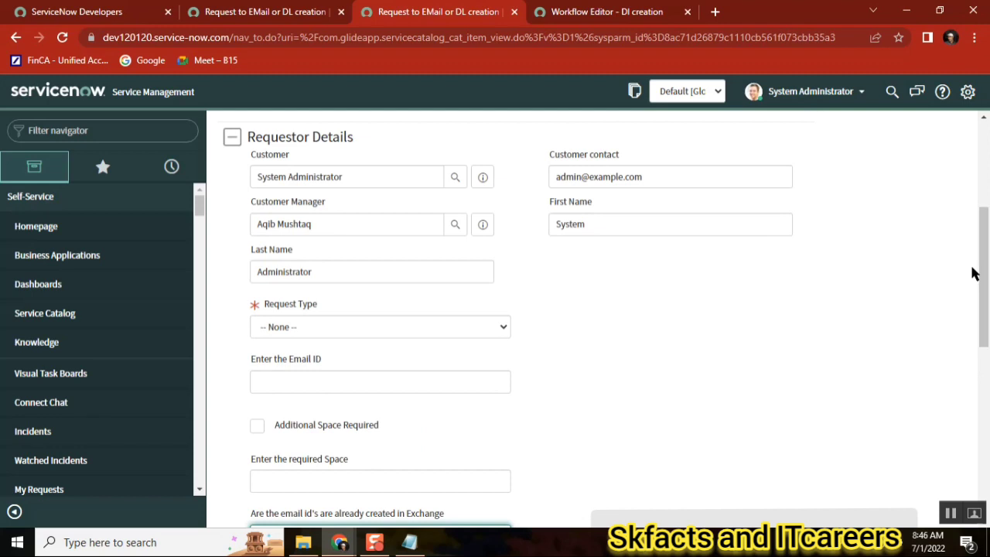
# Add a question choice to the Request Type variable with the text "corporate email" and the value "cemail"
pyautogui.rightClick(293, 307)
pyautogui.click(368, 314)
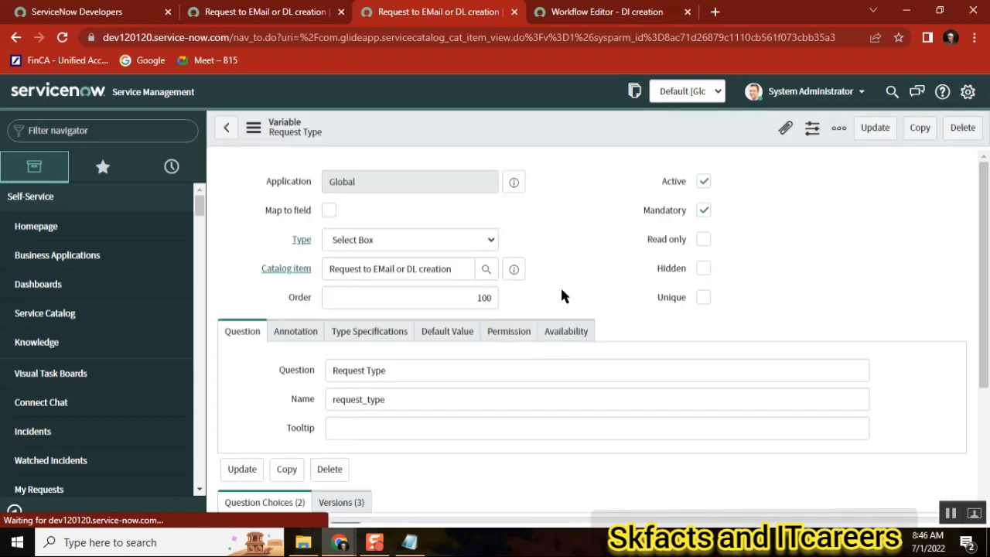
pyautogui.moveTo(981, 245); pyautogui.dragTo(981, 377)
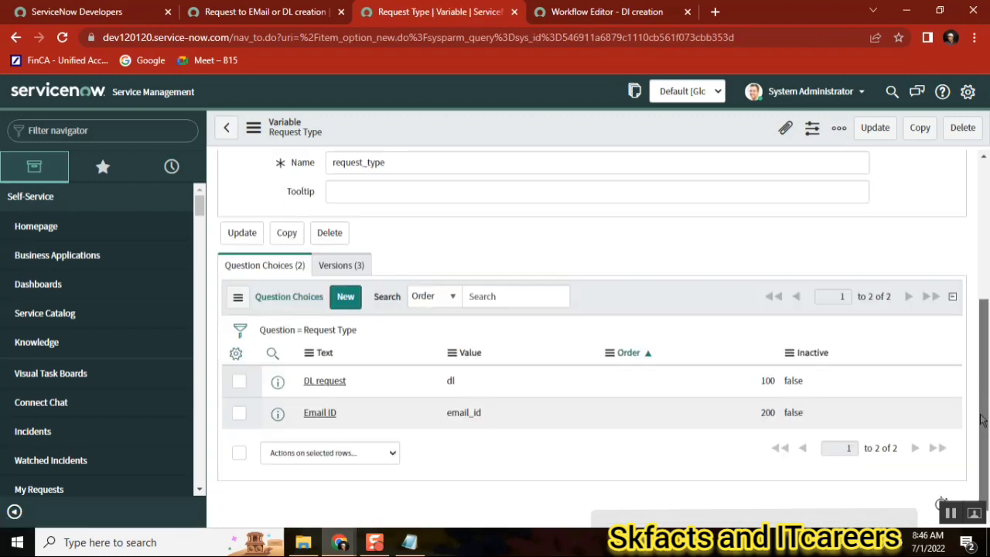
pyautogui.click(356, 304)
pyautogui.click(354, 328)
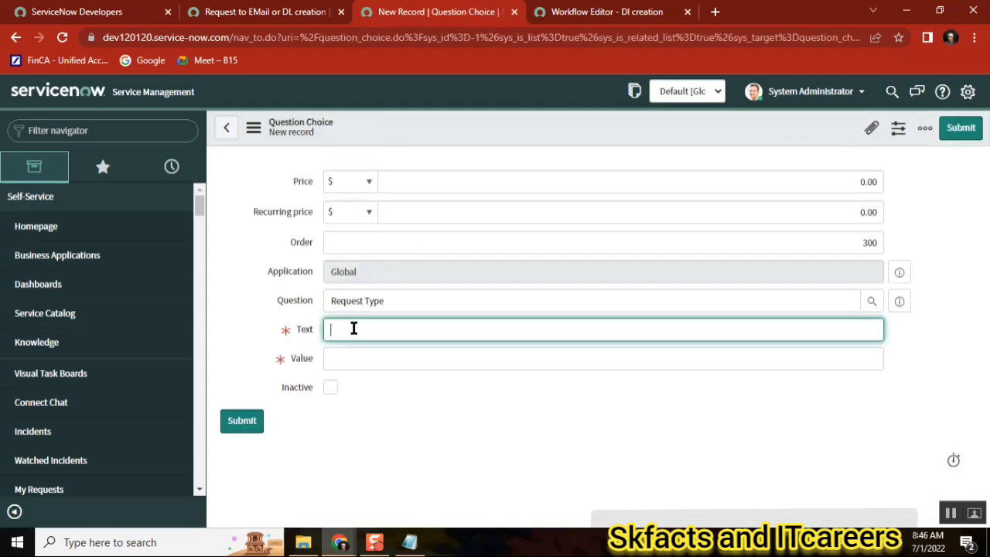
pyautogui.write('corporate email')
pyautogui.click(412, 430)
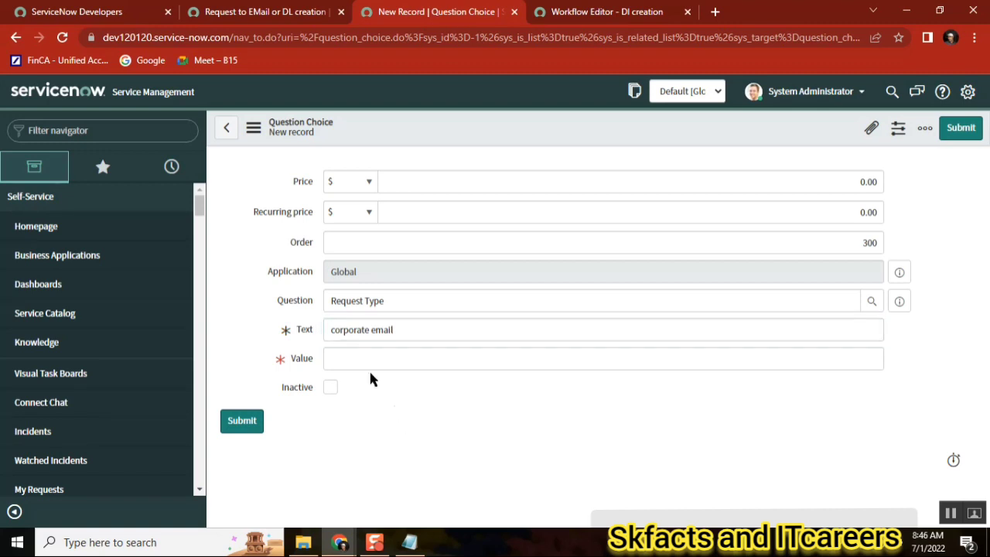
pyautogui.click(357, 357)
pyautogui.write('cema')
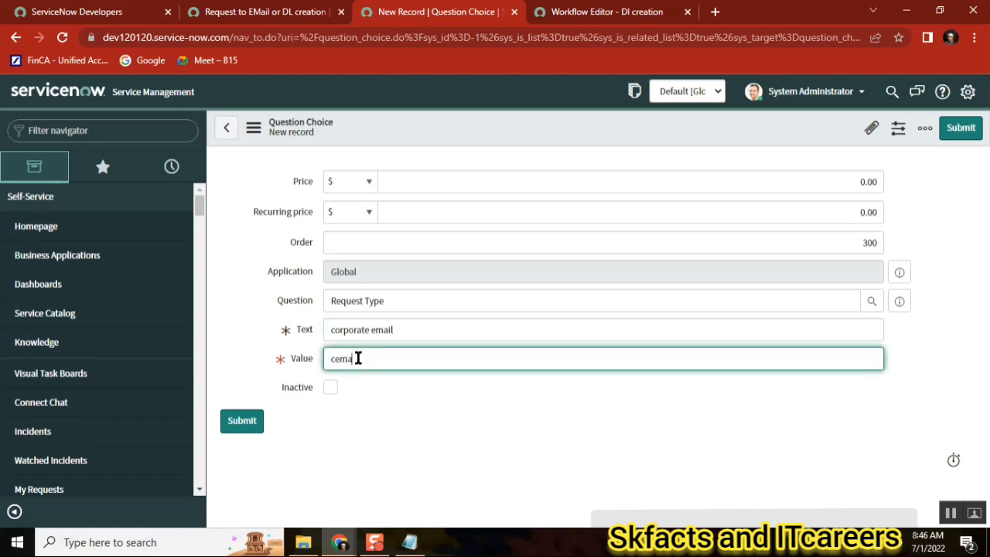
pyautogui.write('il')
pyautogui.click(948, 129)
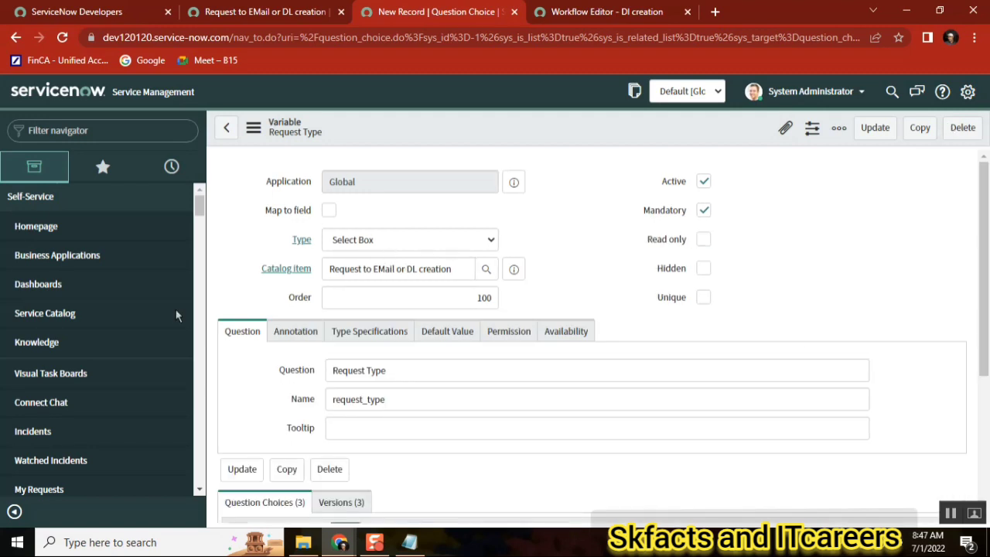
# Reopen the Request to EMail or DL creation order form and examine the Request Type choices against the workflow's If check
pyautogui.click(167, 176)
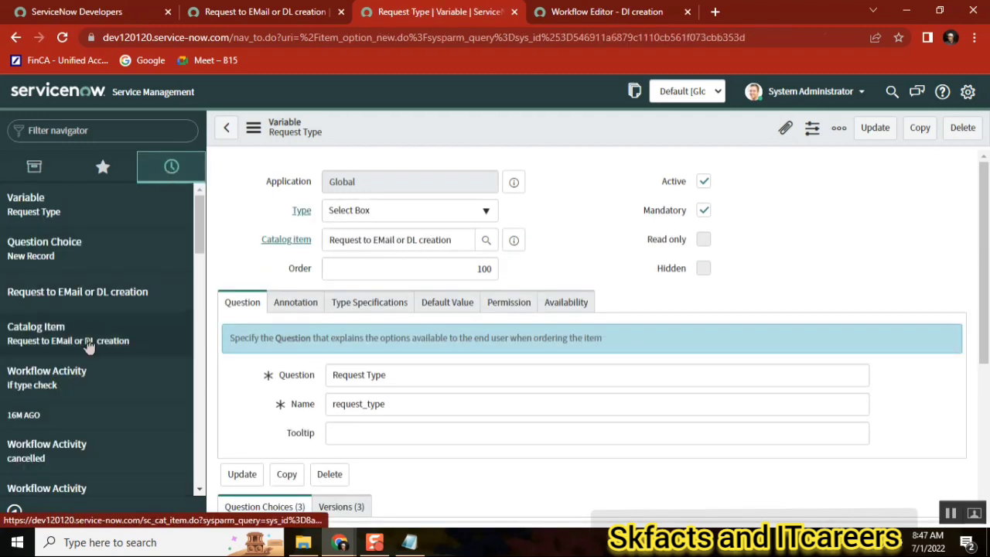
pyautogui.click(68, 307)
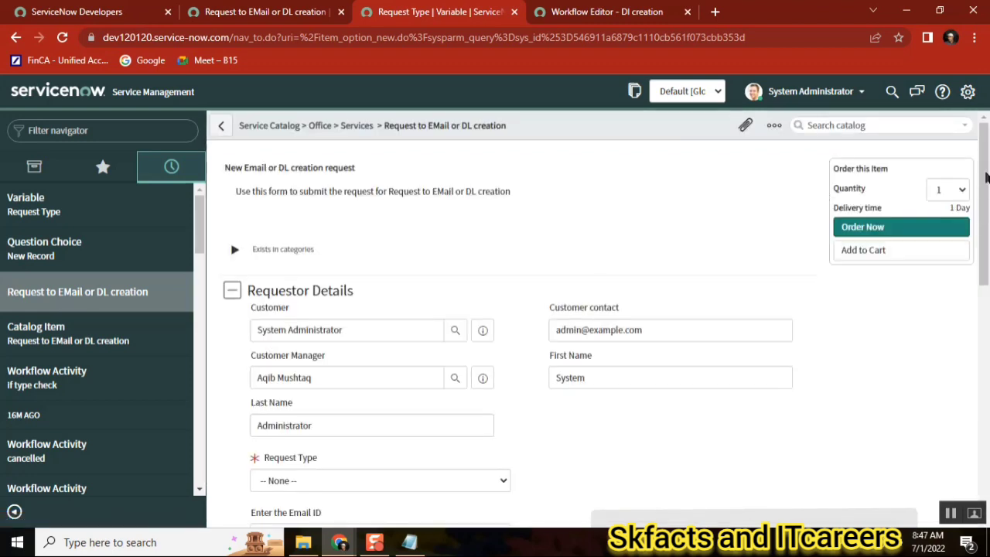
pyautogui.scroll(-4, 983, 279)
pyautogui.moveTo(987, 294); pyautogui.dragTo(987, 290)
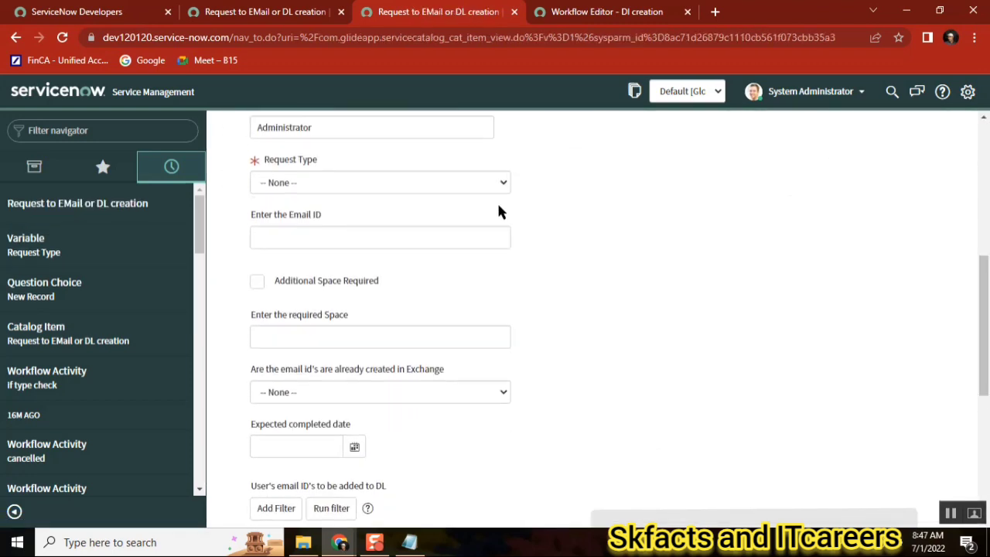
pyautogui.click(308, 185)
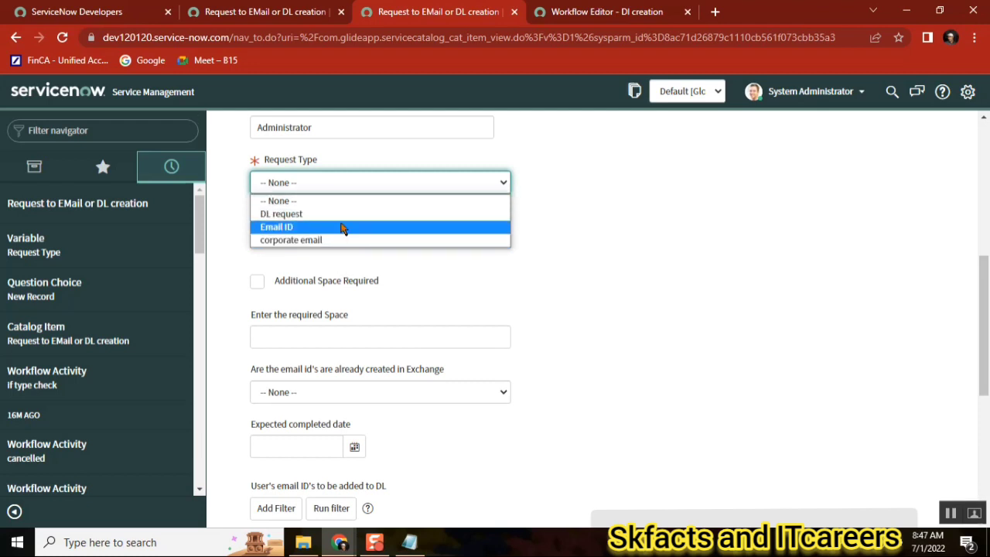
pyautogui.click(592, 18)
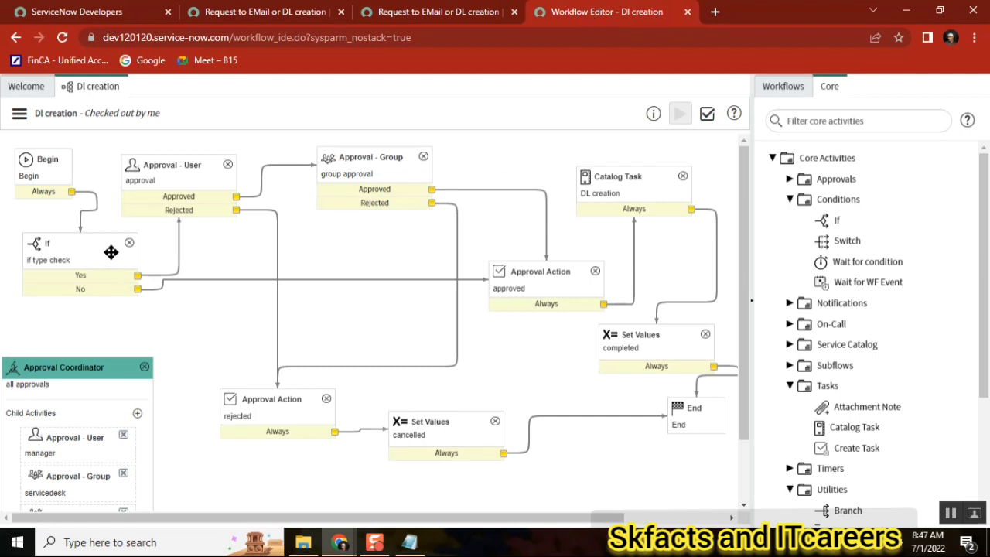
pyautogui.click(421, 12)
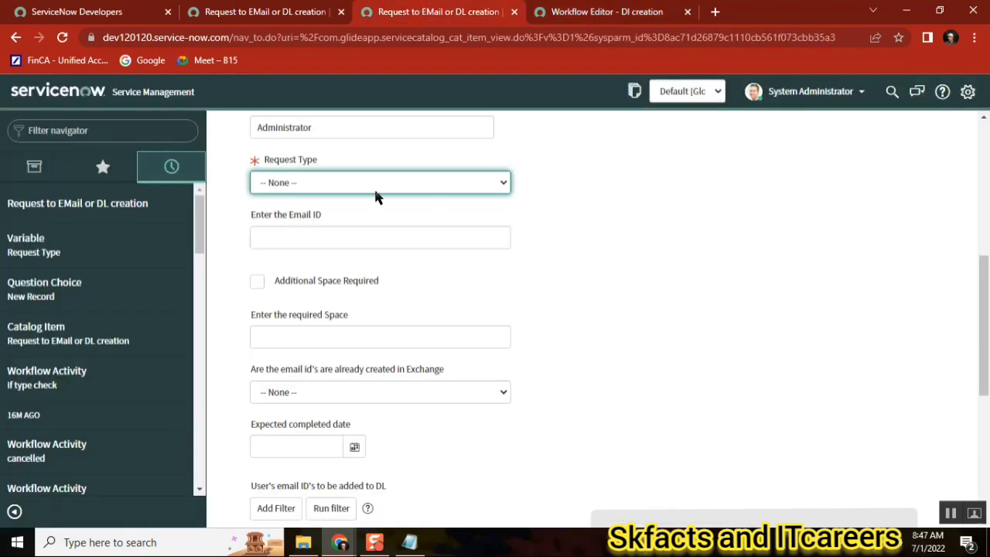
pyautogui.click(275, 186)
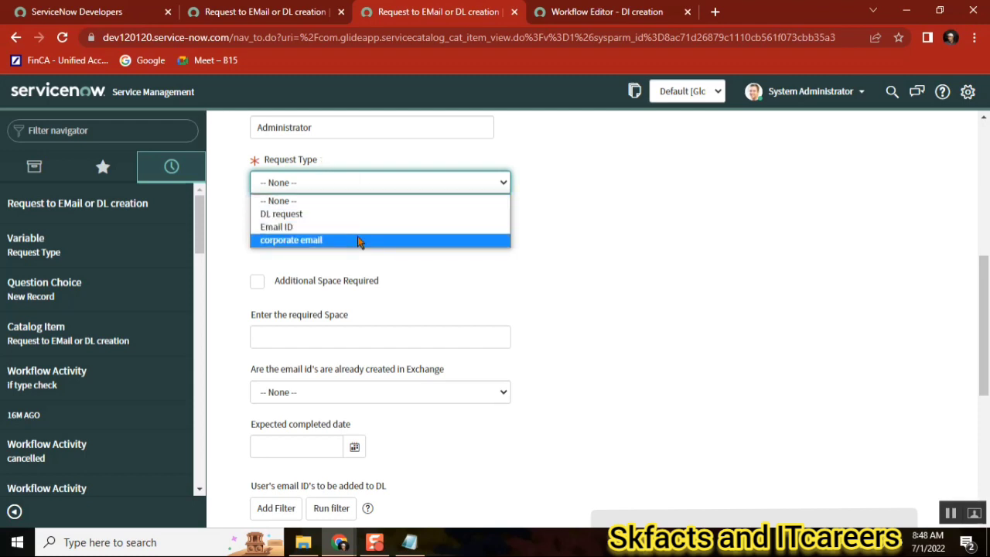
# Move the group approval activity closer to the user approval and the approved Approval Action toward the middle of the workflow canvas
pyautogui.click(588, 12)
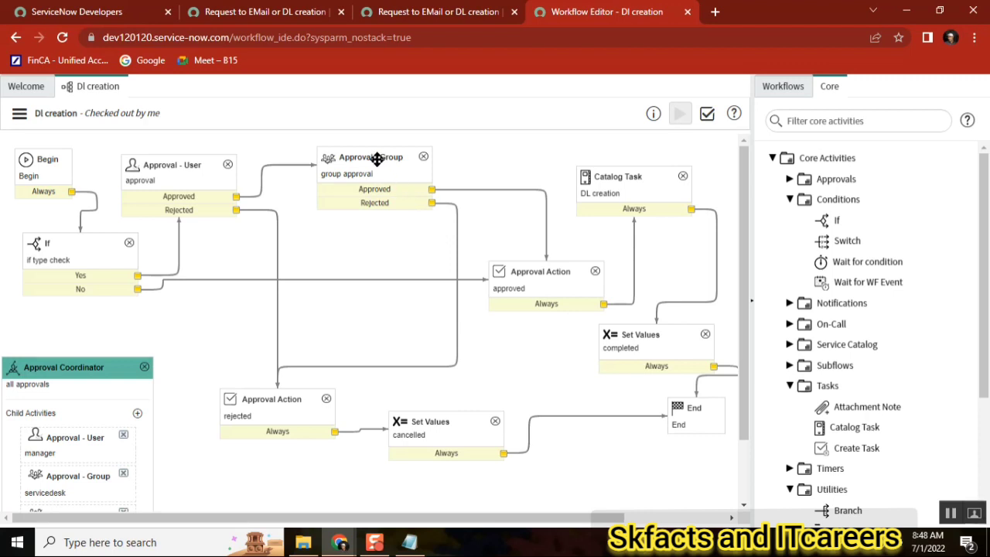
pyautogui.moveTo(377, 159); pyautogui.dragTo(314, 158)
pyautogui.moveTo(537, 273); pyautogui.dragTo(403, 298)
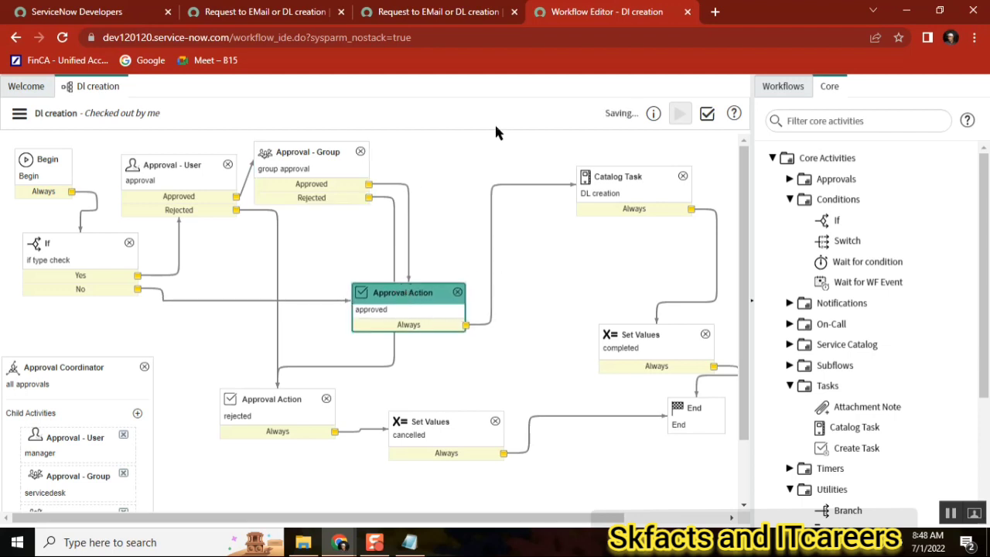
pyautogui.click(491, 222)
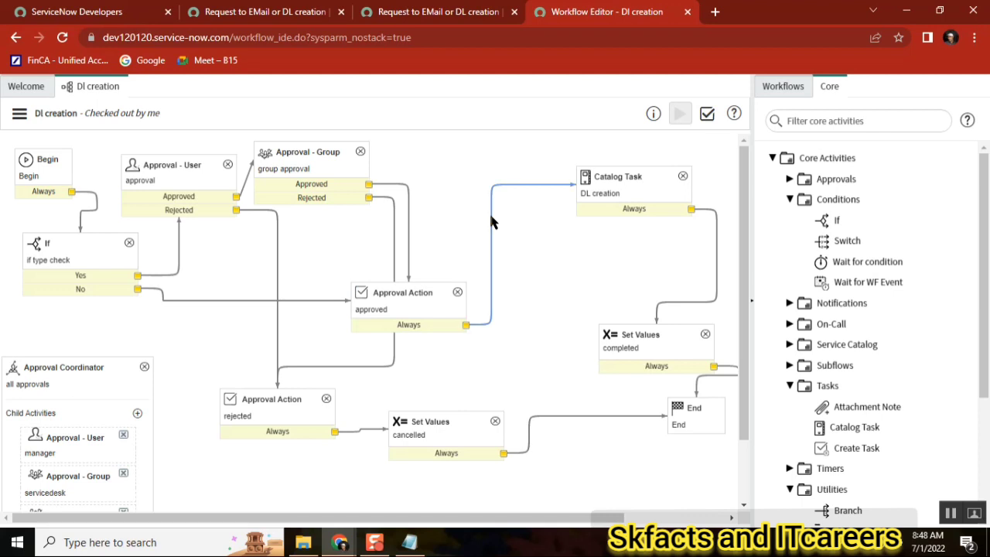
# On the order form, set Request Type to DL request, Email ID and corporate email in turn
pyautogui.click(397, 14)
pyautogui.click(315, 183)
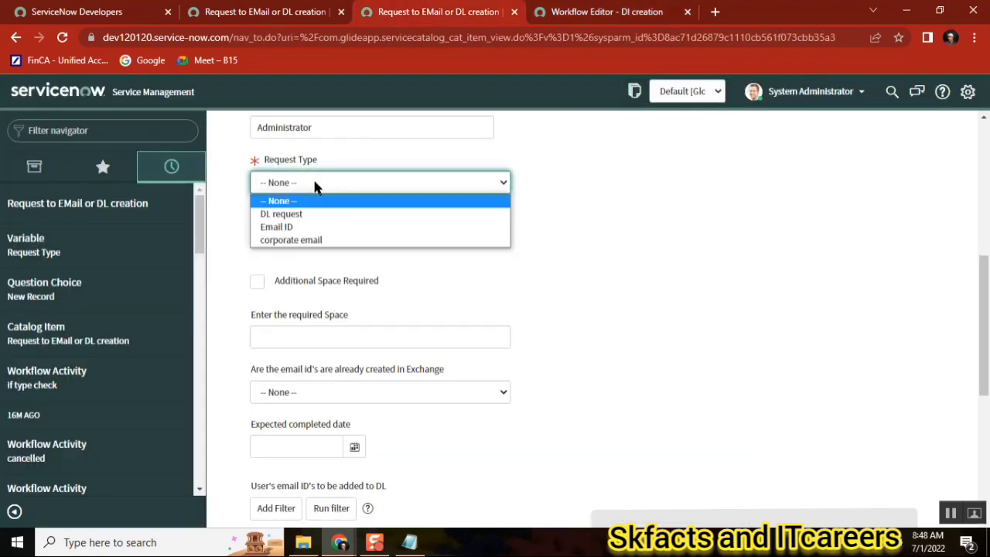
pyautogui.click(306, 213)
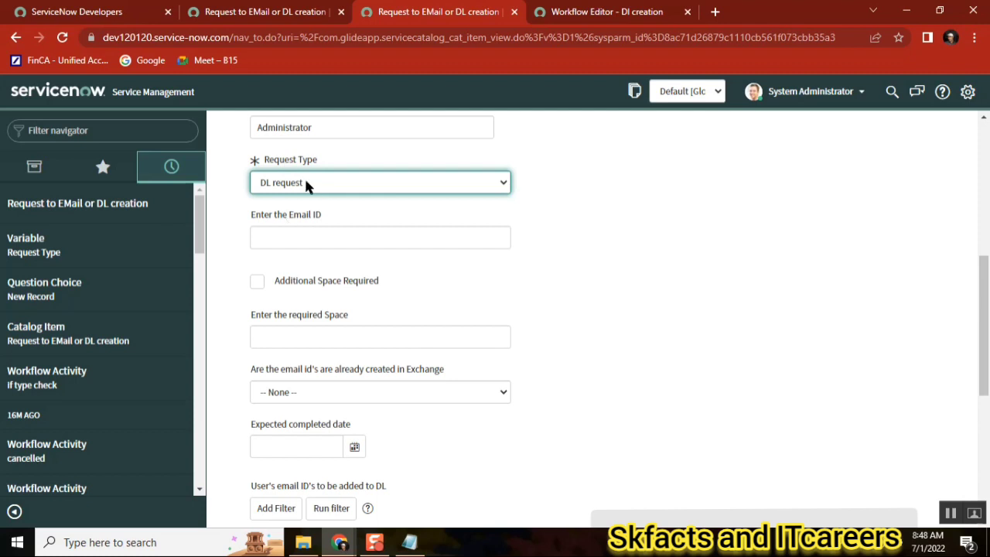
pyautogui.click(316, 178)
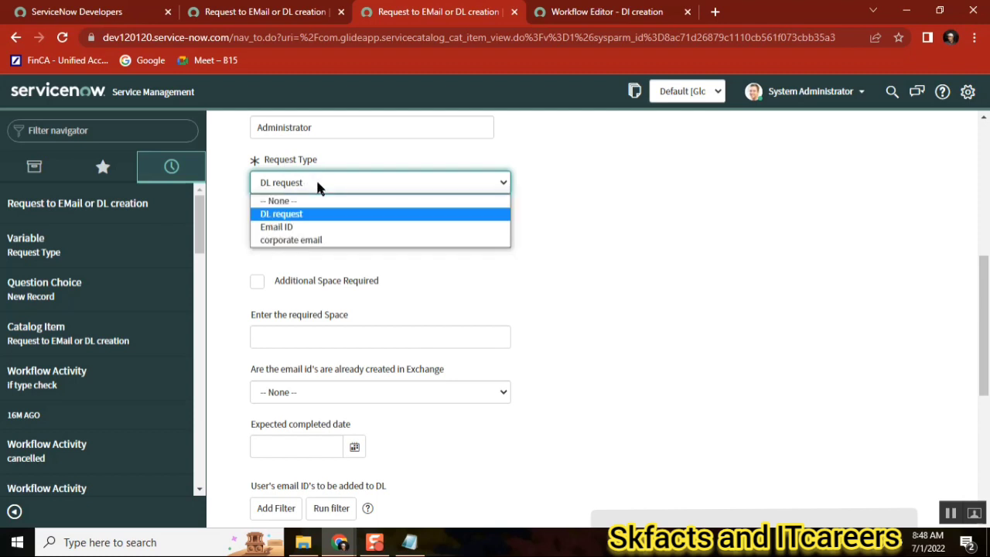
pyautogui.click(304, 224)
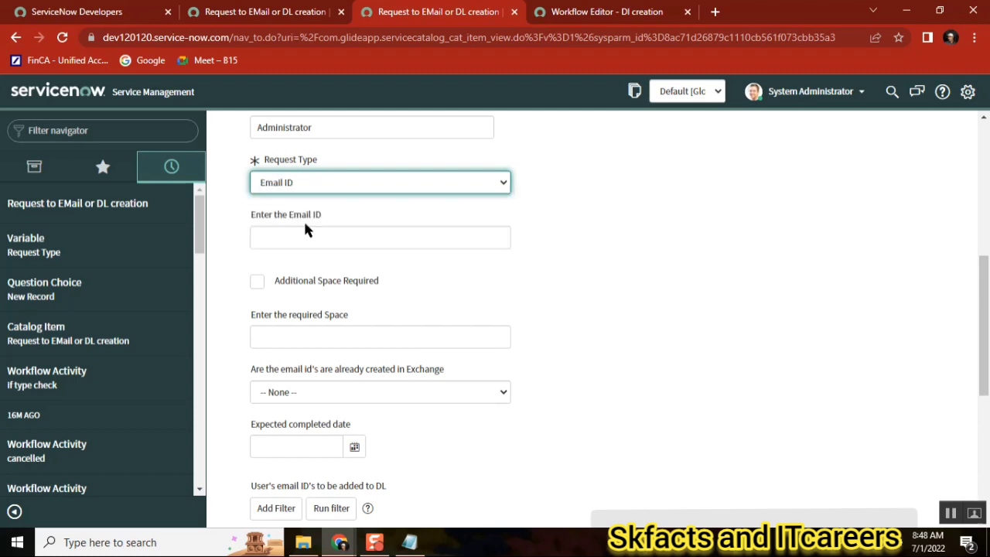
pyautogui.click(320, 184)
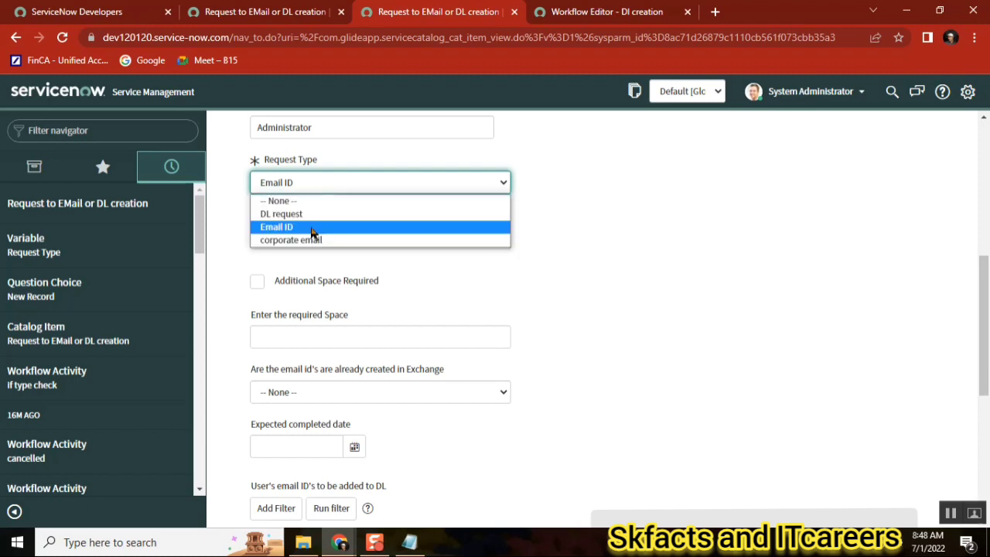
pyautogui.click(314, 241)
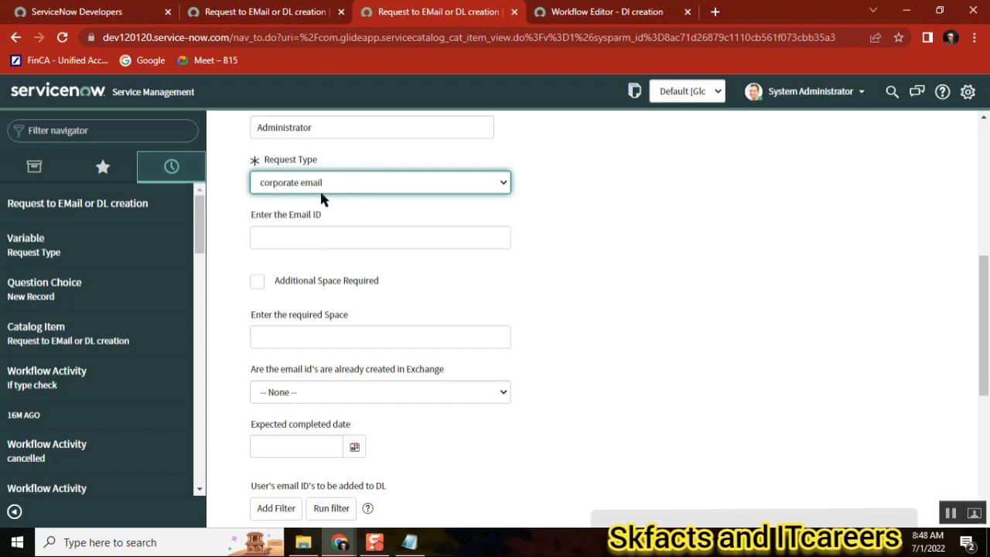
pyautogui.click(319, 186)
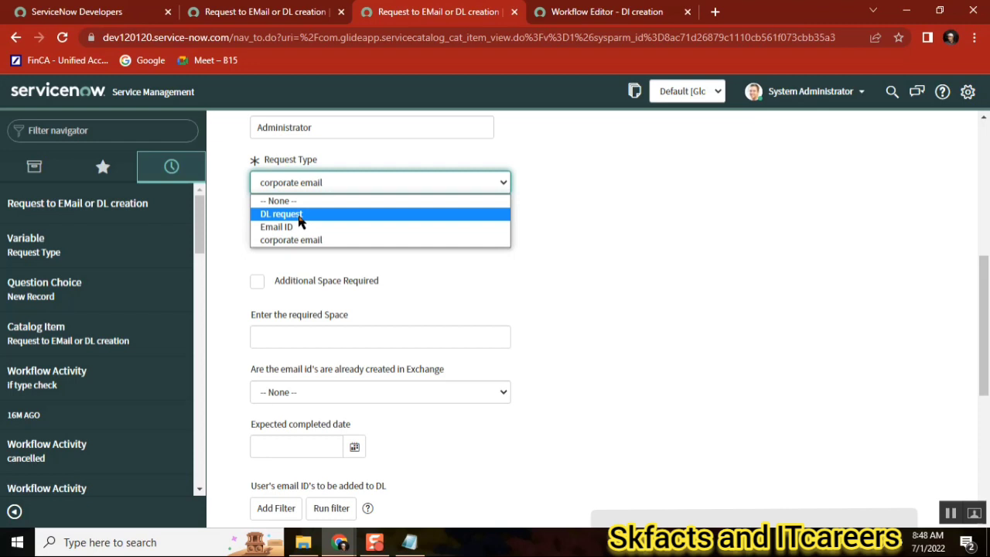
# Switch to the Class41_Workflows_1.txt notes in Notepad and add "switch" below "if" in the Conditions list
pyautogui.click(410, 542)
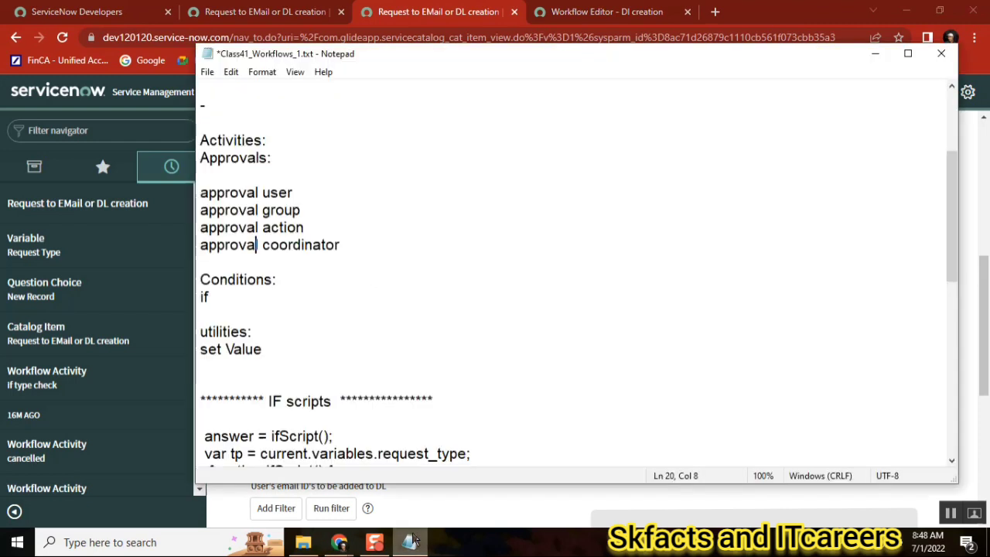
pyautogui.click(258, 297)
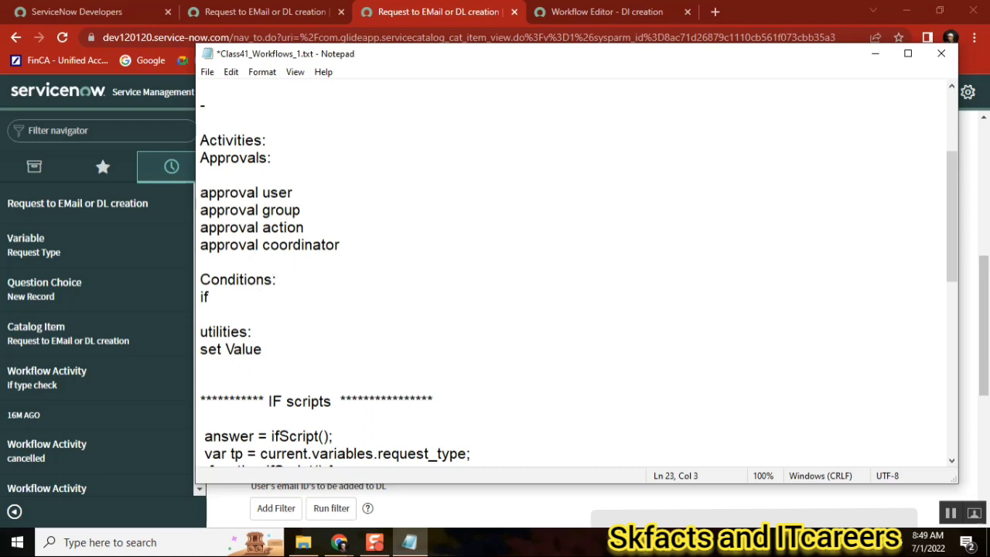
pyautogui.press('Return')
pyautogui.write('swit')
pyautogui.write('ch')
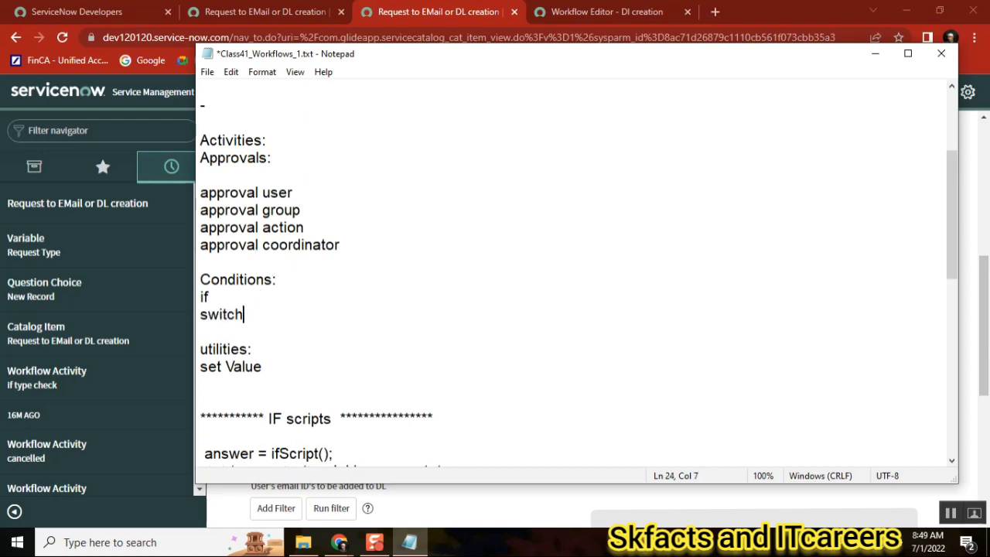
# Save the notes and add the line "#req: create 3 different tasks based on 3 choice values." under "switch:" in the Conditions list
pyautogui.hotkey('ctrl', 's')
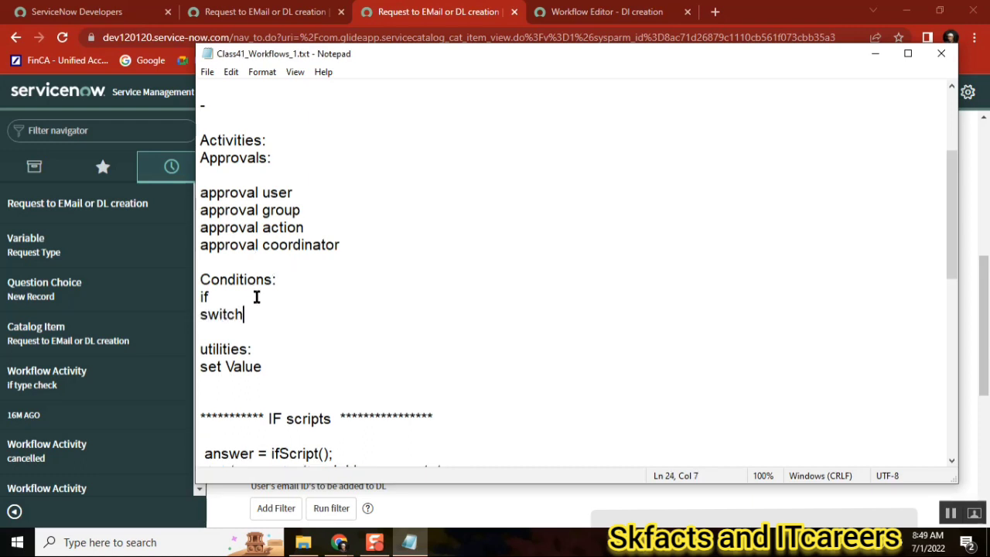
pyautogui.write(':')
pyautogui.press('Return')
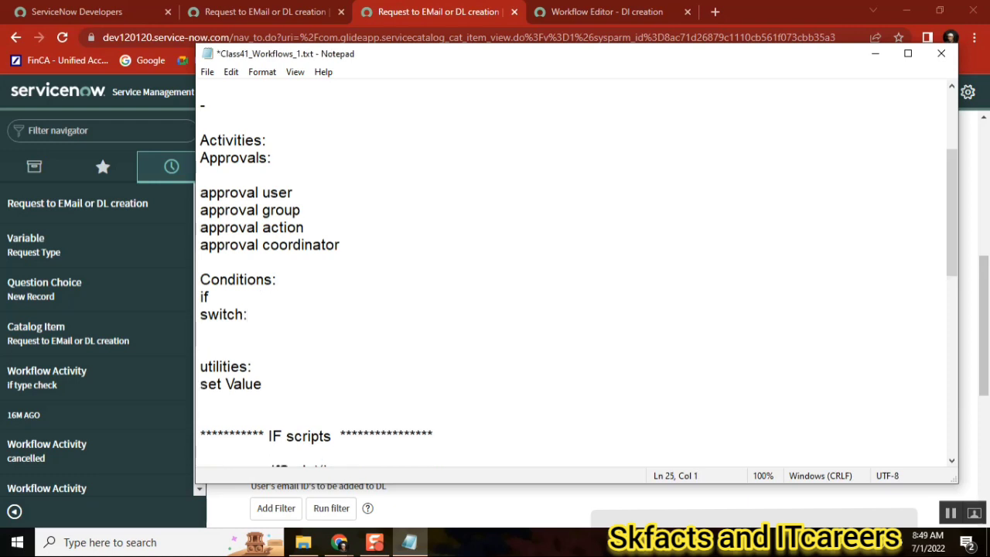
pyautogui.write('create 3 differen')
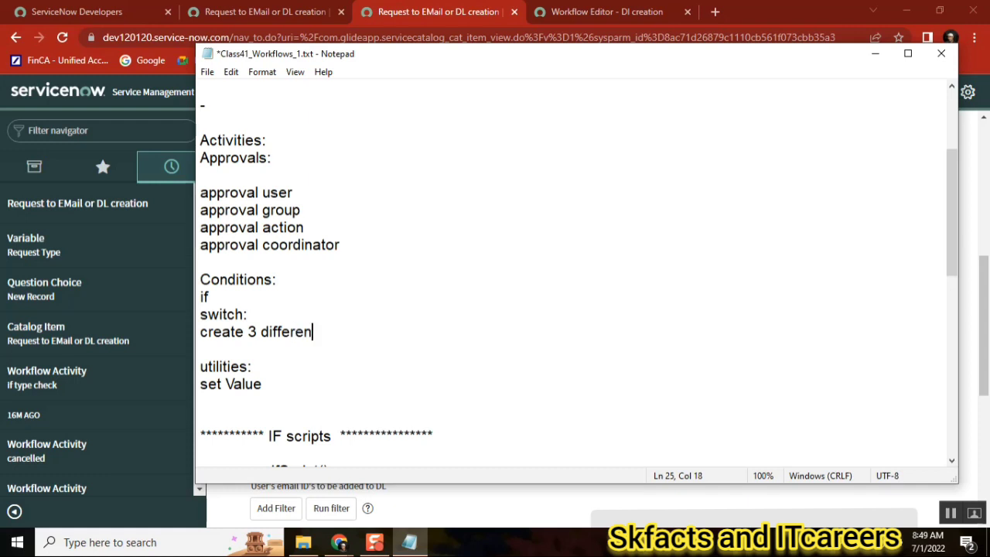
pyautogui.write('t tasks  basedon')
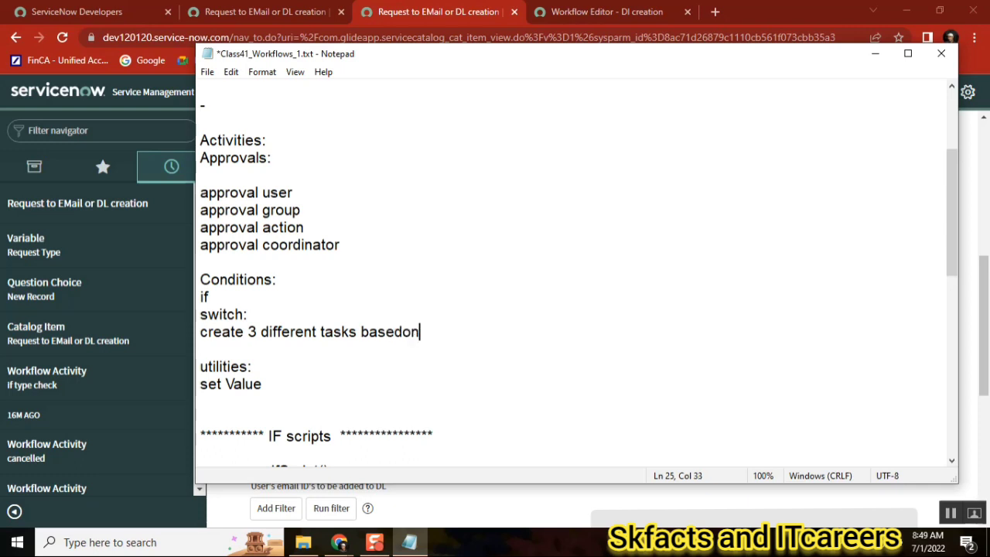
pyautogui.press('BackSpace')
pyautogui.press('BackSpace')
pyautogui.write('on 3 choice ')
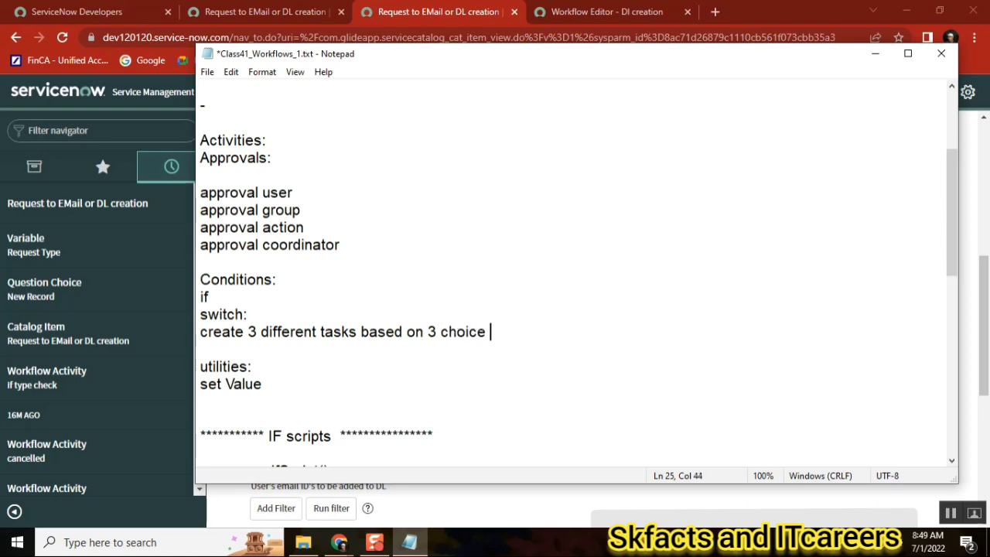
pyautogui.write('values.')
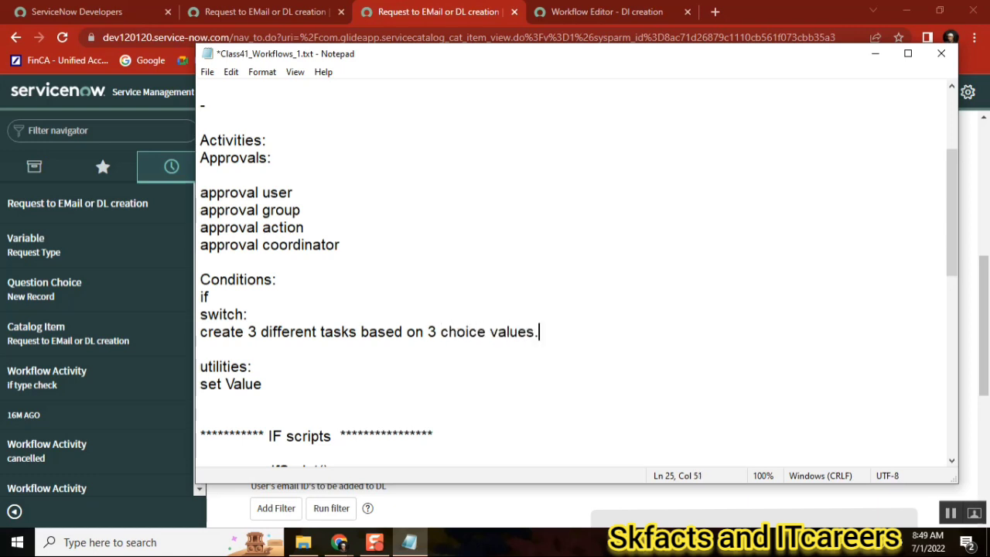
pyautogui.click(199, 331)
pyautogui.write('#req:')
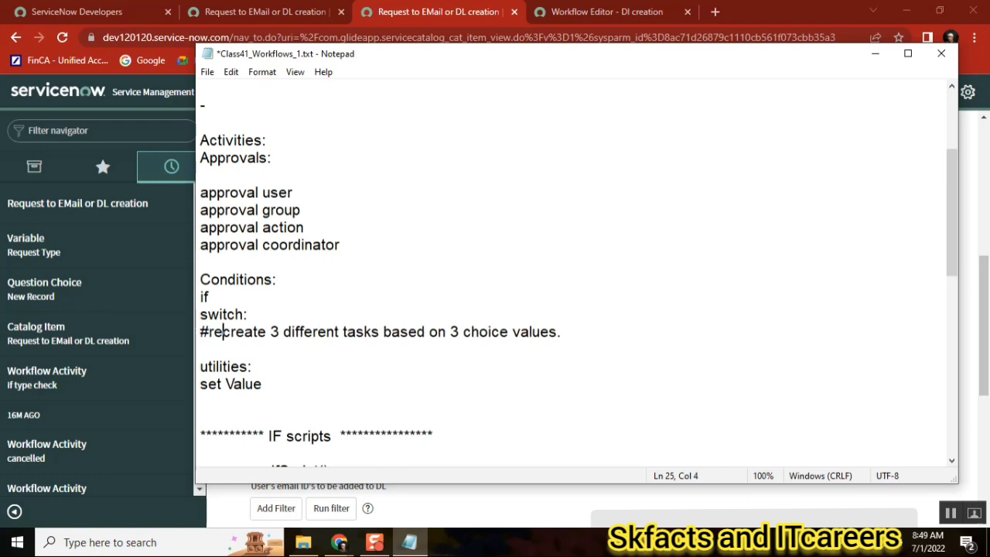
pyautogui.doubleClick(249, 334)
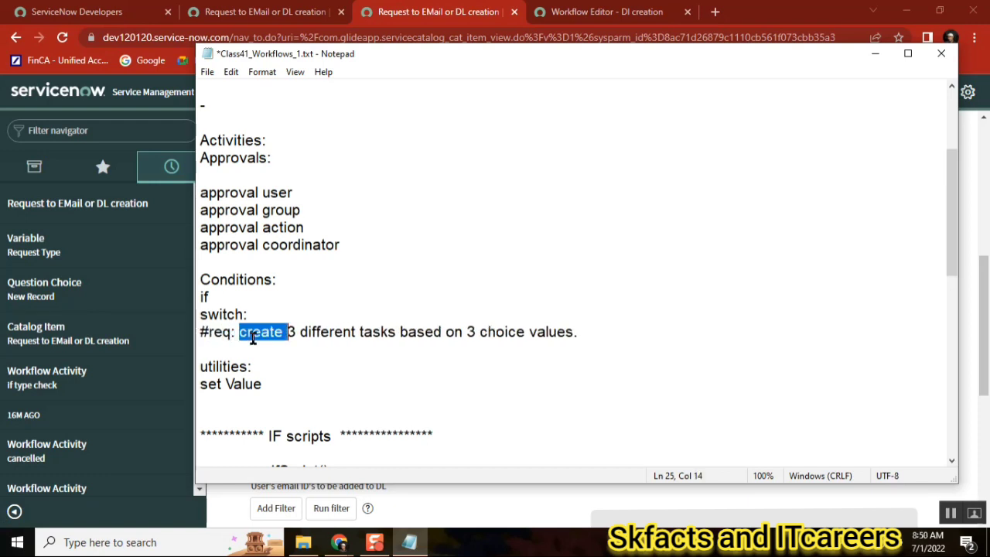
# Switch to the Workflow Editor and insert a Switch activity named "swtich" on the connection from the approved Approval Action to the DL creation task
pyautogui.click(601, 15)
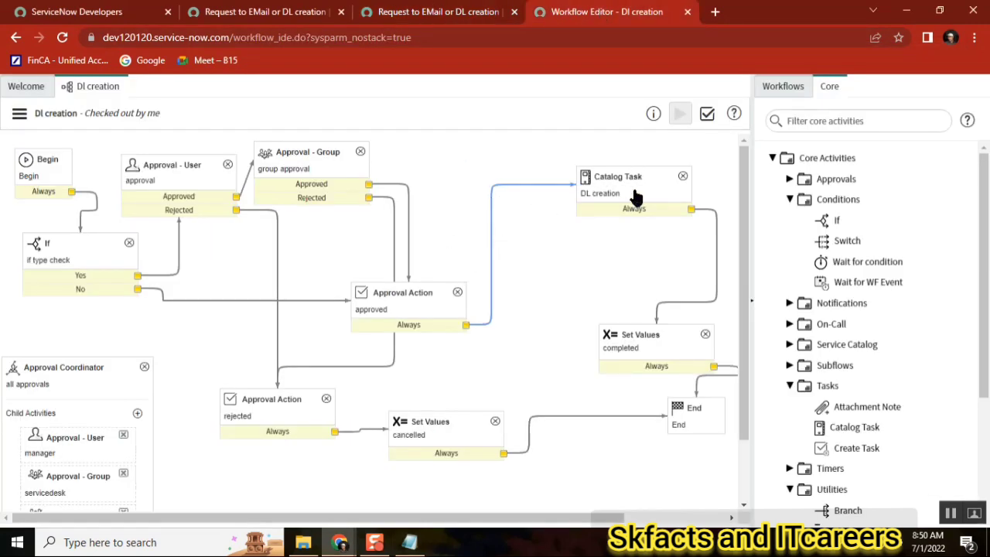
pyautogui.moveTo(847, 241)
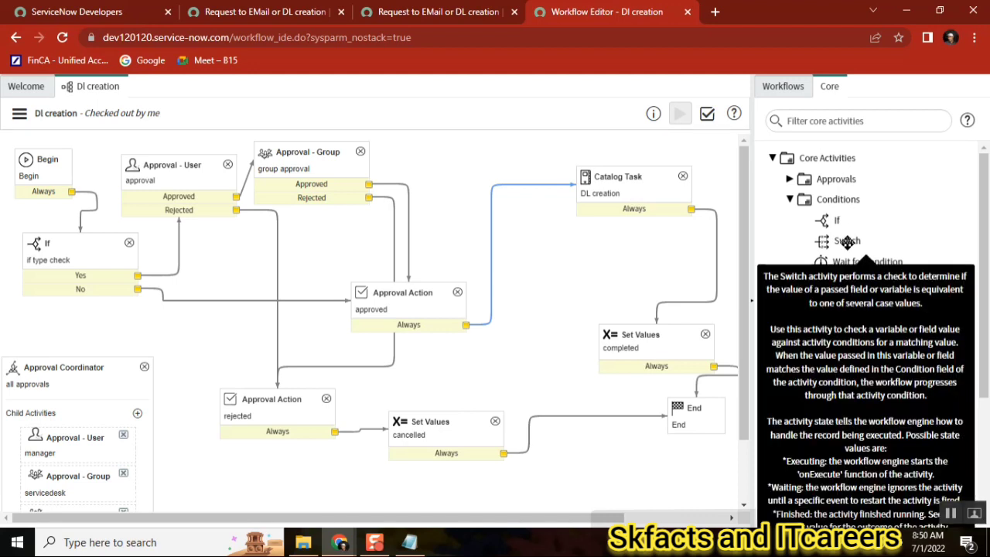
pyautogui.moveTo(848, 242); pyautogui.dragTo(497, 200)
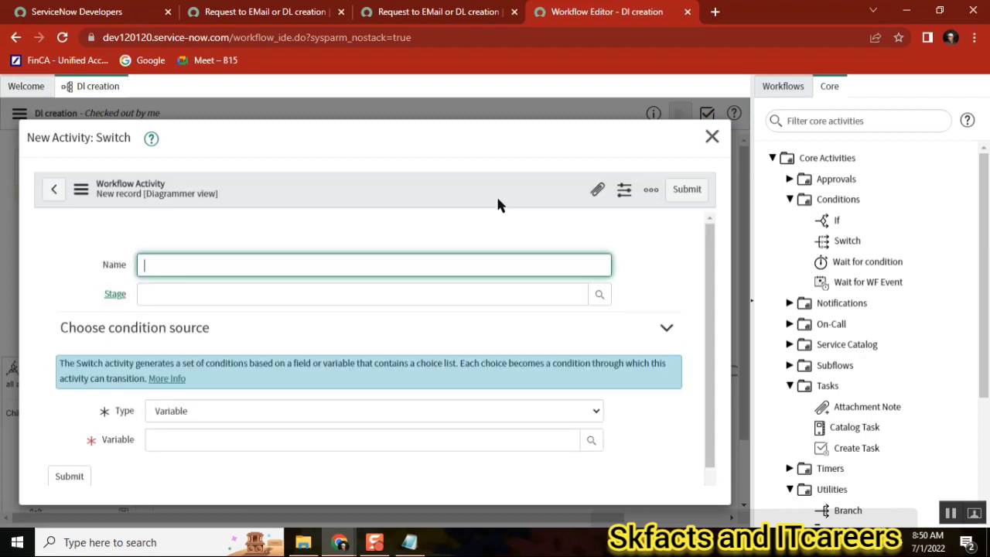
pyautogui.moveTo(712, 248); pyautogui.dragTo(712, 294)
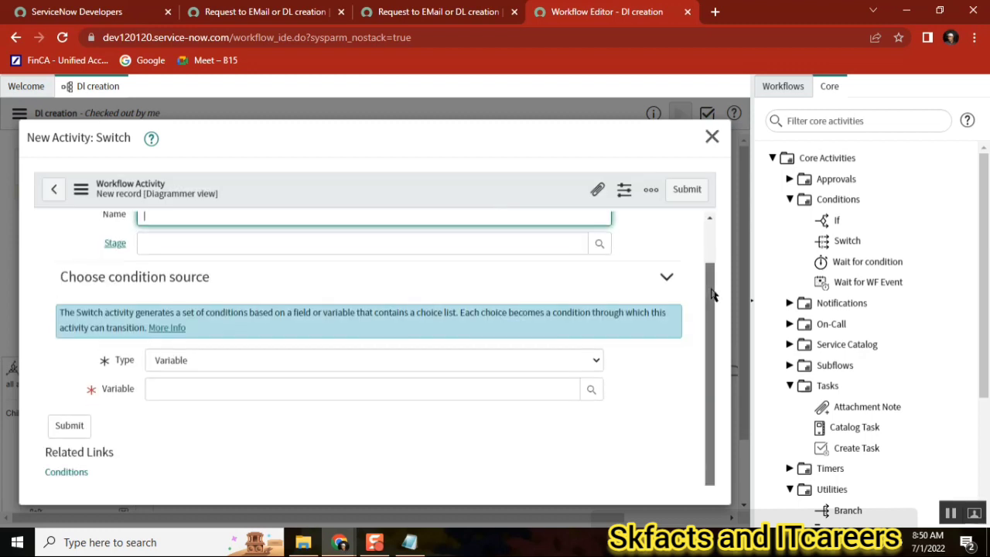
pyautogui.scroll(1, 711, 294)
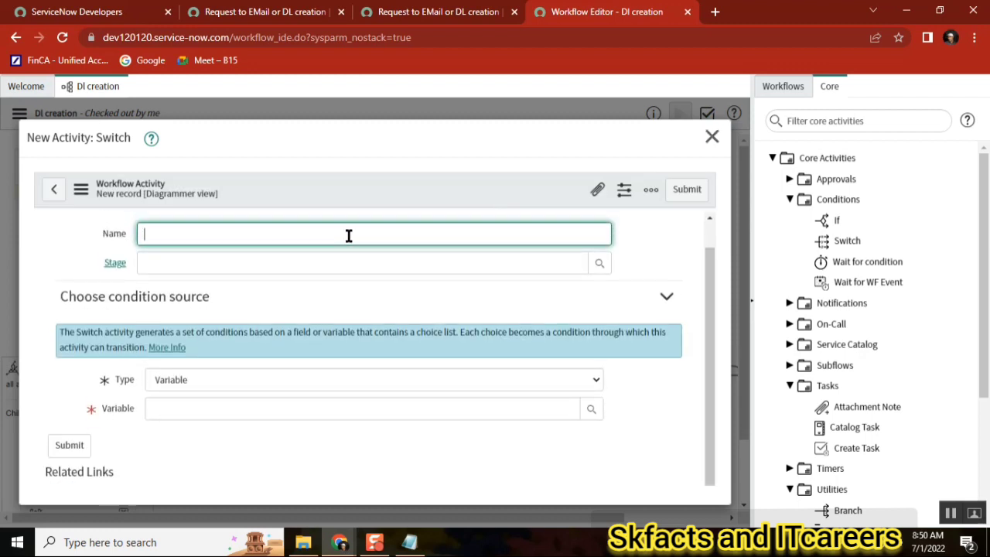
pyautogui.write('ch')
# Set the Switch variable to Request Type from the Request to EMail or DL creation catalog item, filtering with "*dl", and submit the activity
pyautogui.click(179, 413)
pyautogui.click(592, 410)
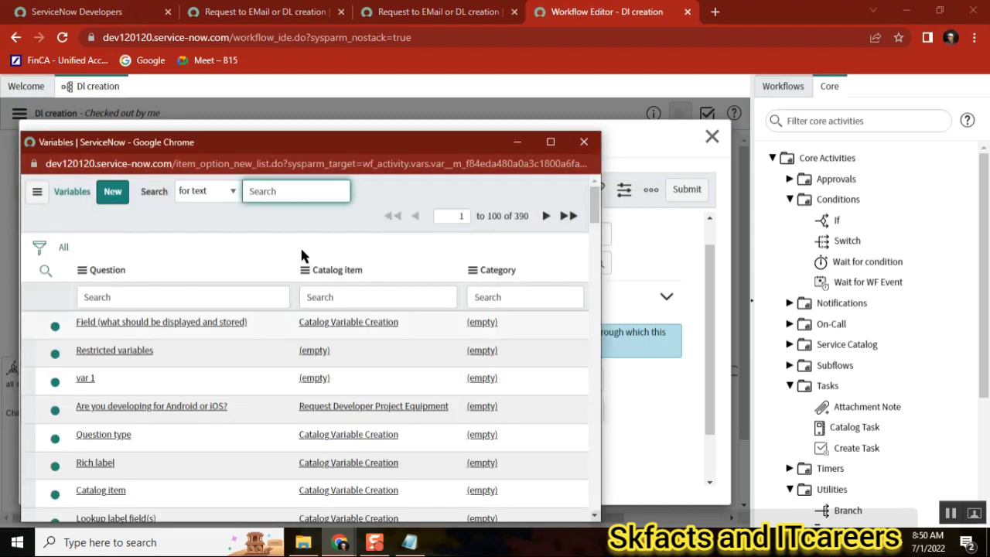
pyautogui.moveTo(372, 142); pyautogui.dragTo(484, 121)
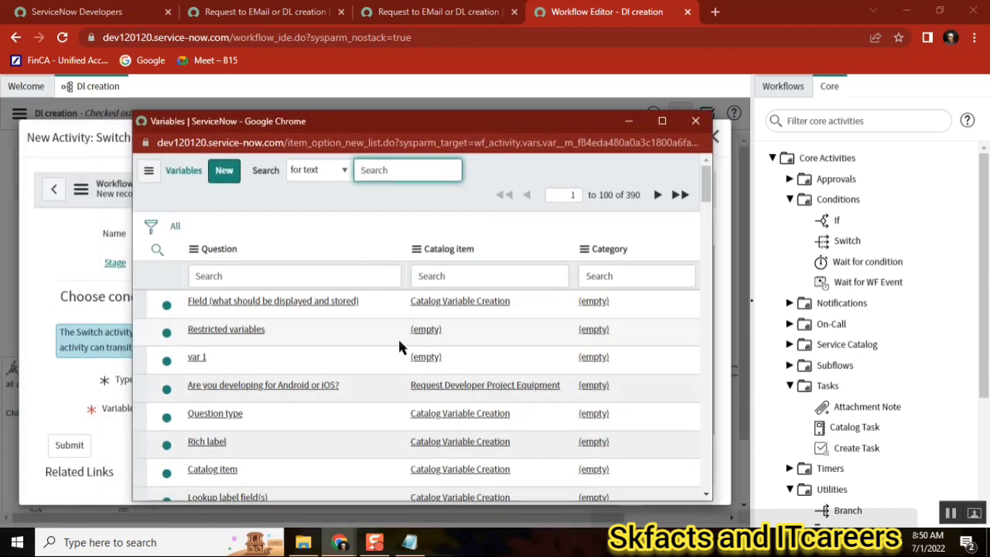
pyautogui.click(499, 277)
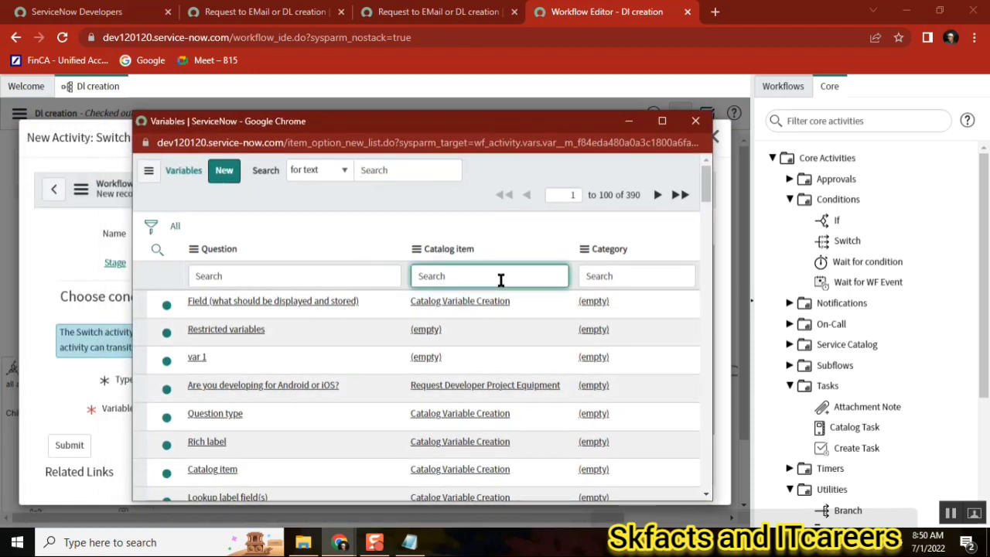
pyautogui.write('*dl')
pyautogui.press('Return')
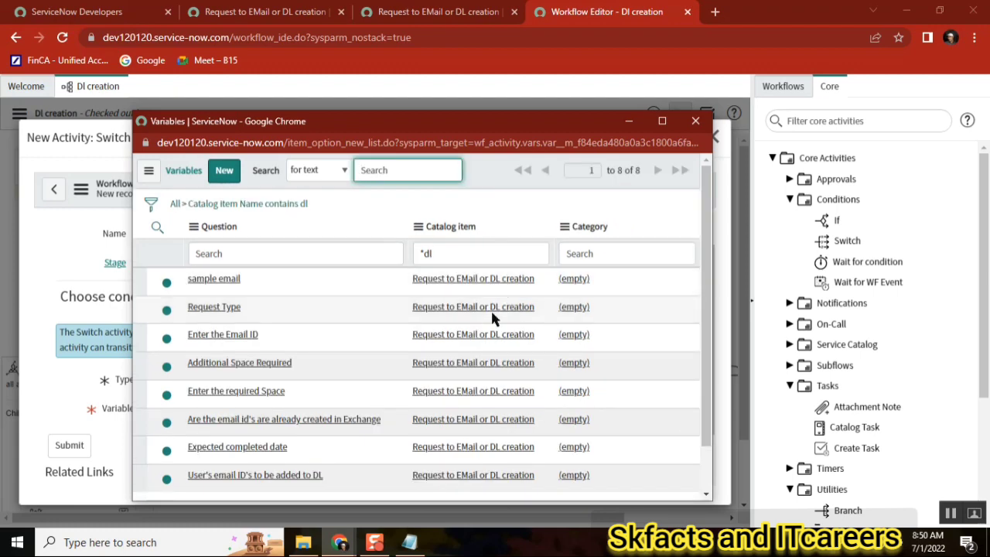
pyautogui.click(210, 307)
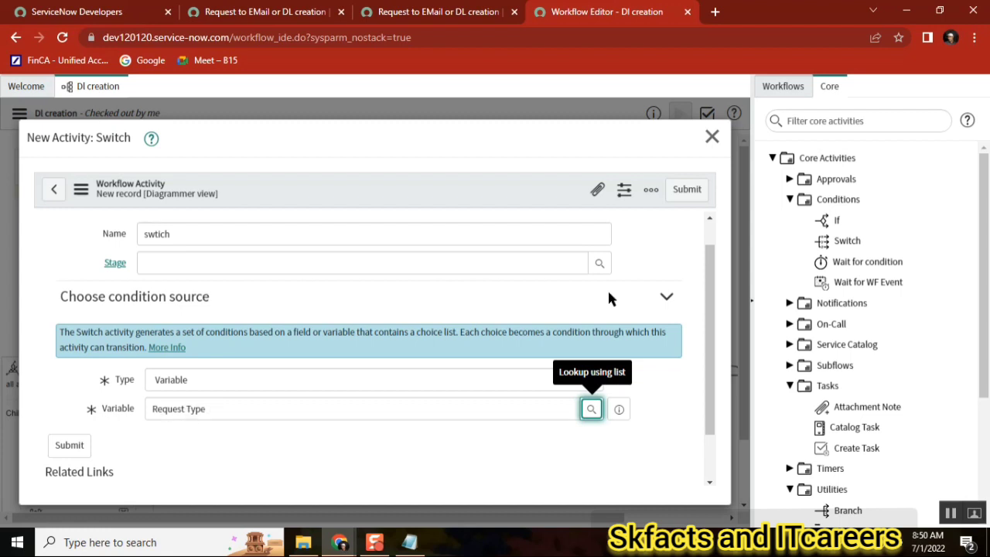
pyautogui.click(691, 192)
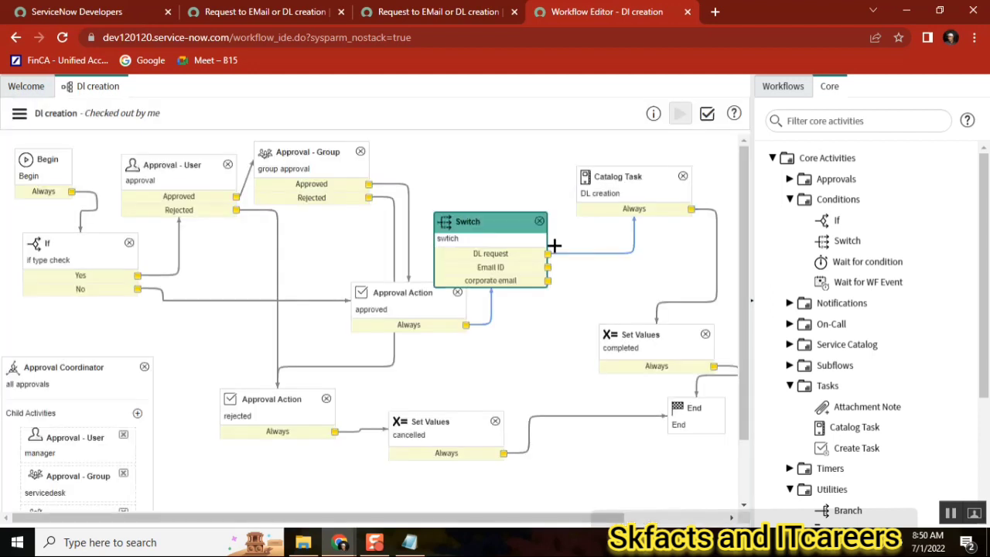
# Raise the Switch clear of the approved Approval Action, lower the If check and user approval, and shift the group approval closer to the user approval
pyautogui.moveTo(499, 223); pyautogui.dragTo(487, 196)
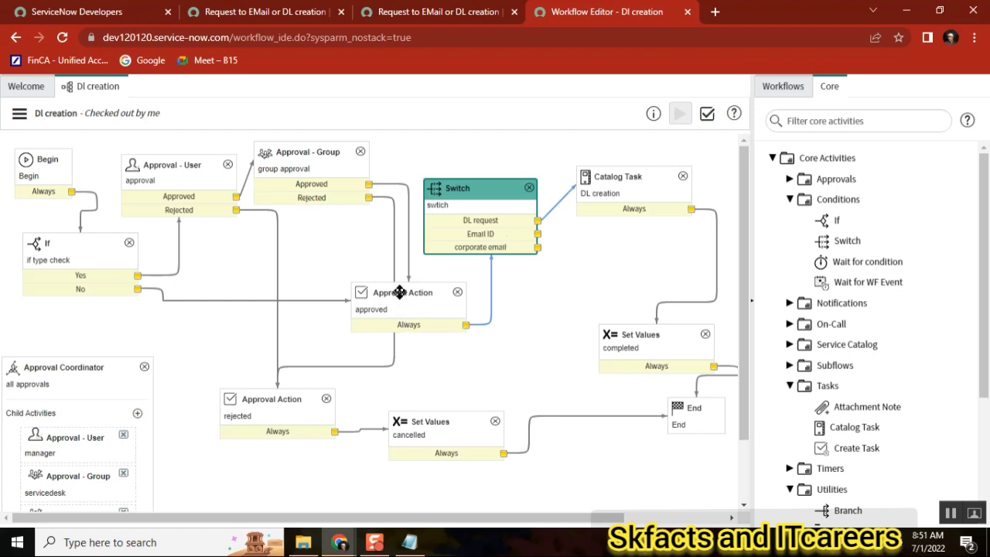
pyautogui.moveTo(190, 172); pyautogui.dragTo(171, 151)
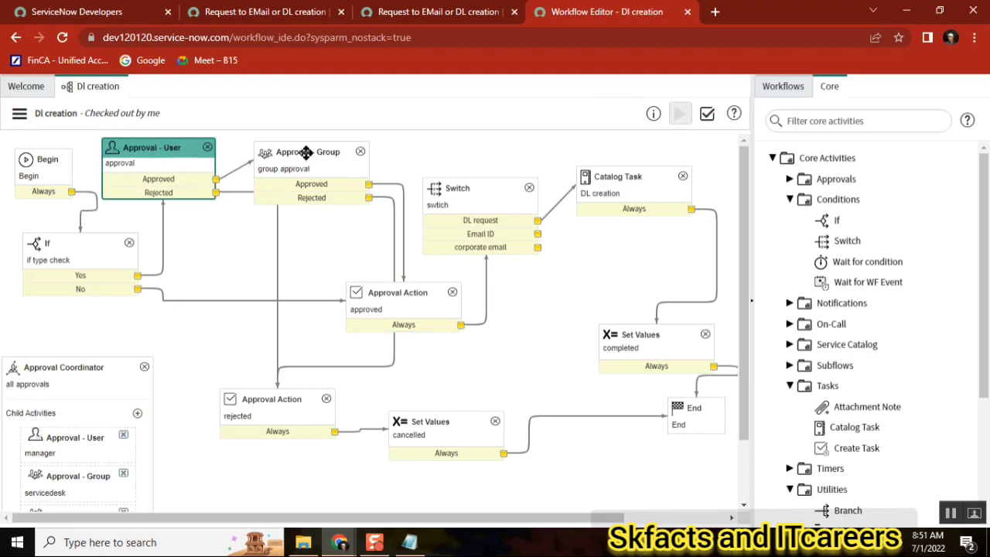
pyautogui.moveTo(307, 152)
pyautogui.mouseDown()
pyautogui.moveTo(226, 244)
pyautogui.moveTo(296, 183)
pyautogui.moveTo(312, 149)
pyautogui.moveTo(290, 179)
pyautogui.moveTo(293, 162)
pyautogui.mouseUp()
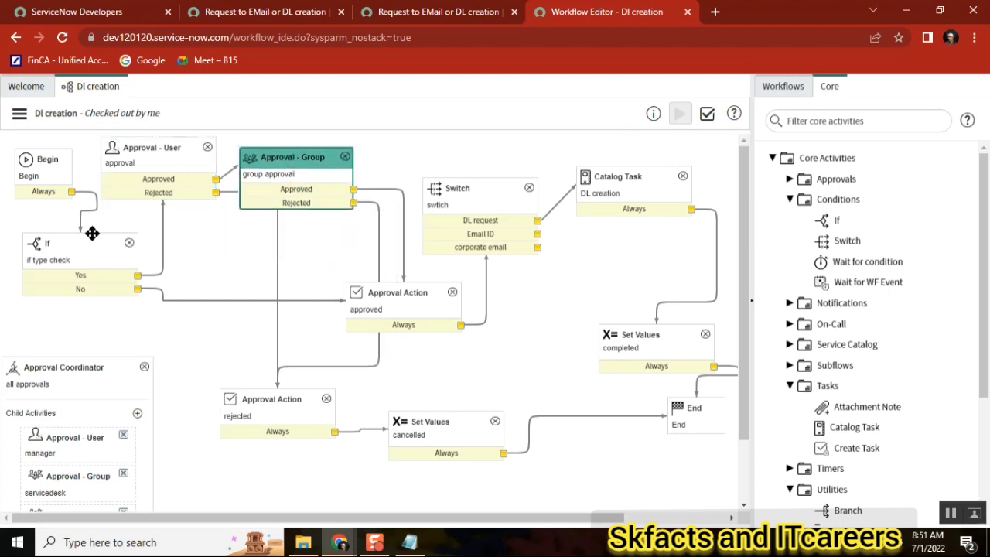
pyautogui.moveTo(89, 236); pyautogui.dragTo(77, 272)
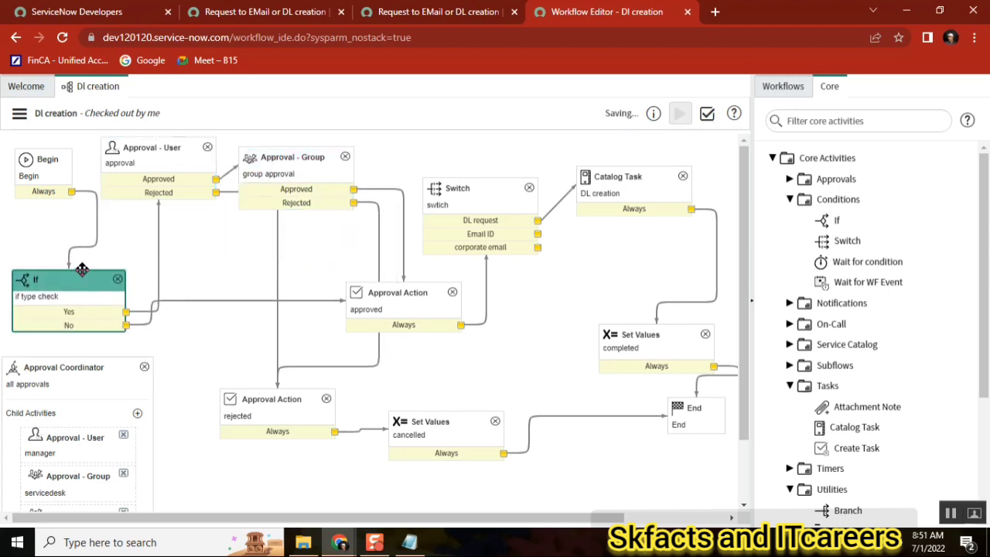
pyautogui.moveTo(159, 151); pyautogui.dragTo(166, 180)
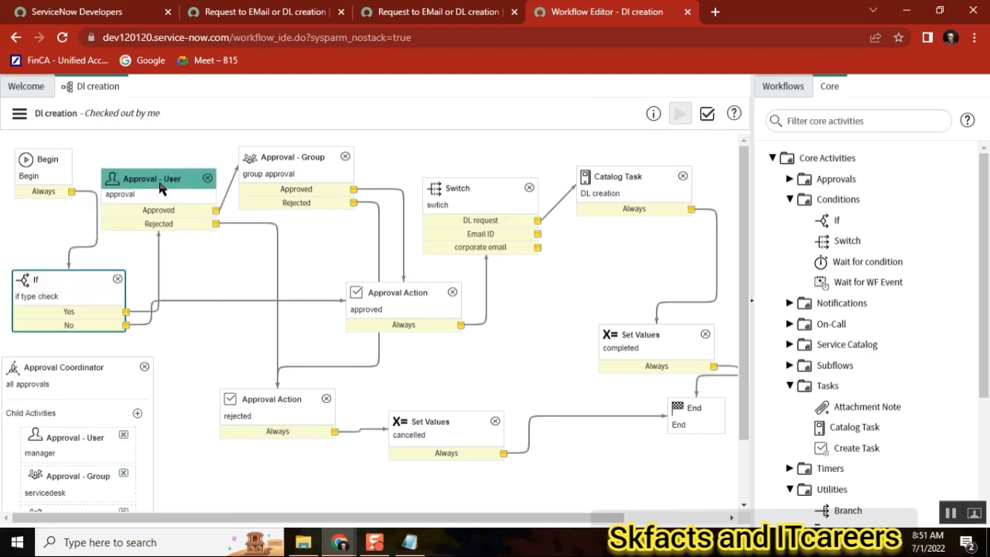
pyautogui.moveTo(309, 163); pyautogui.dragTo(292, 153)
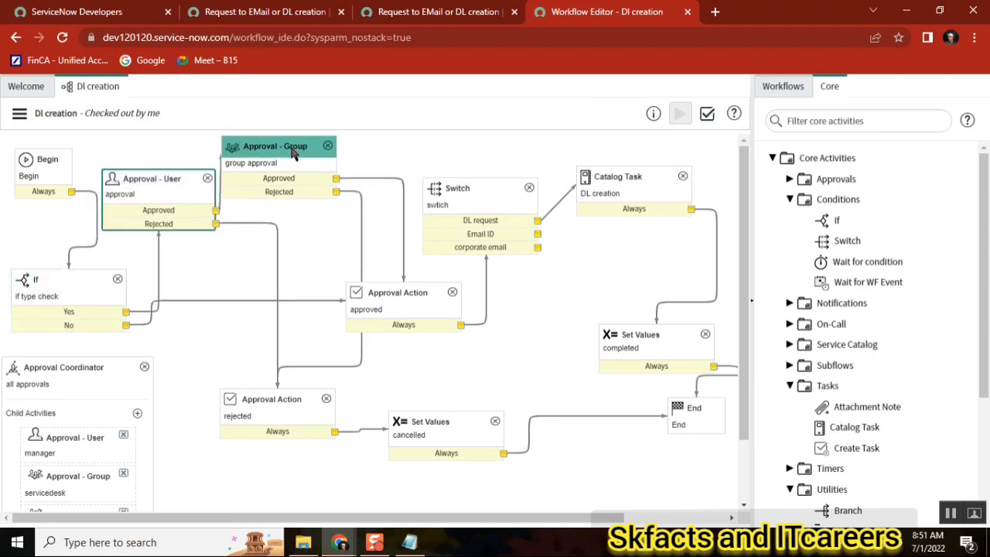
# Nudge the approved Approval Action and group approval apart, and raise the Switch and DL creation task to free space below them
pyautogui.moveTo(398, 300)
pyautogui.mouseDown()
pyautogui.moveTo(350, 284)
pyautogui.moveTo(255, 288)
pyautogui.moveTo(391, 288)
pyautogui.mouseUp()
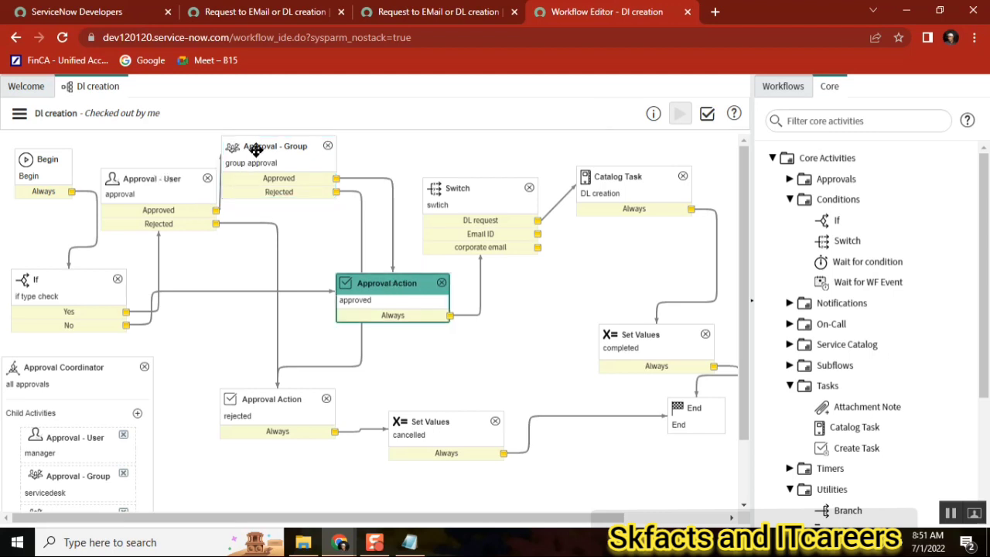
pyautogui.moveTo(257, 149); pyautogui.dragTo(264, 148)
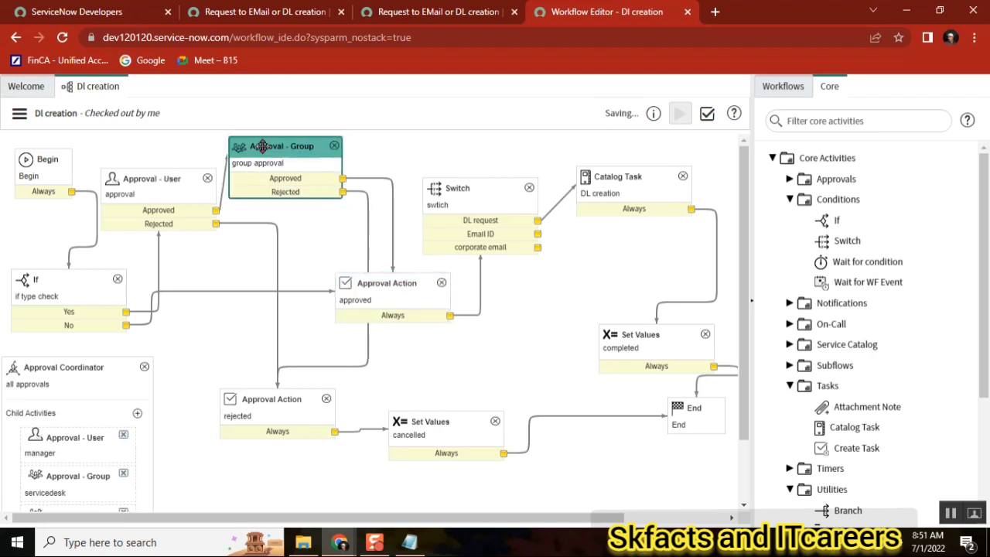
pyautogui.moveTo(477, 196); pyautogui.dragTo(455, 156)
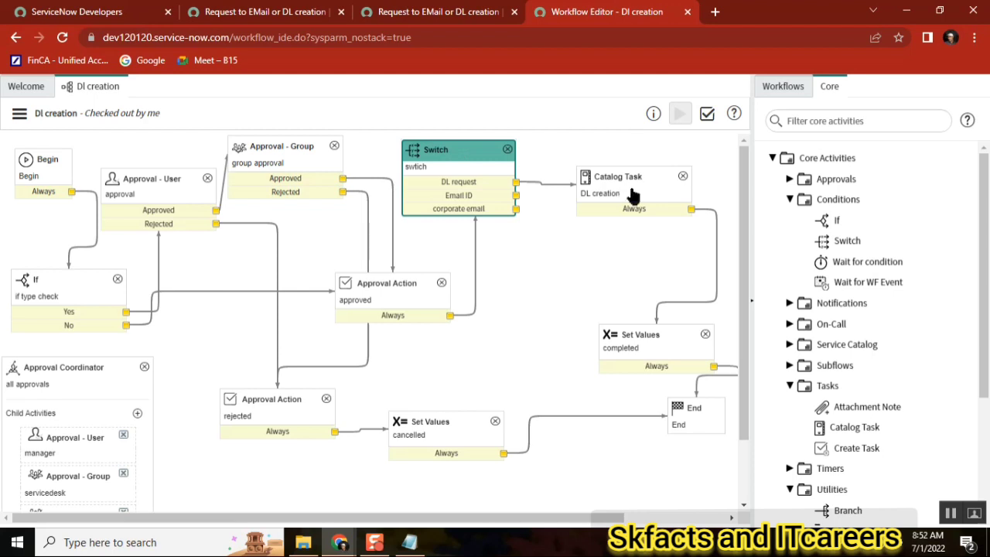
pyautogui.moveTo(630, 184); pyautogui.dragTo(631, 164)
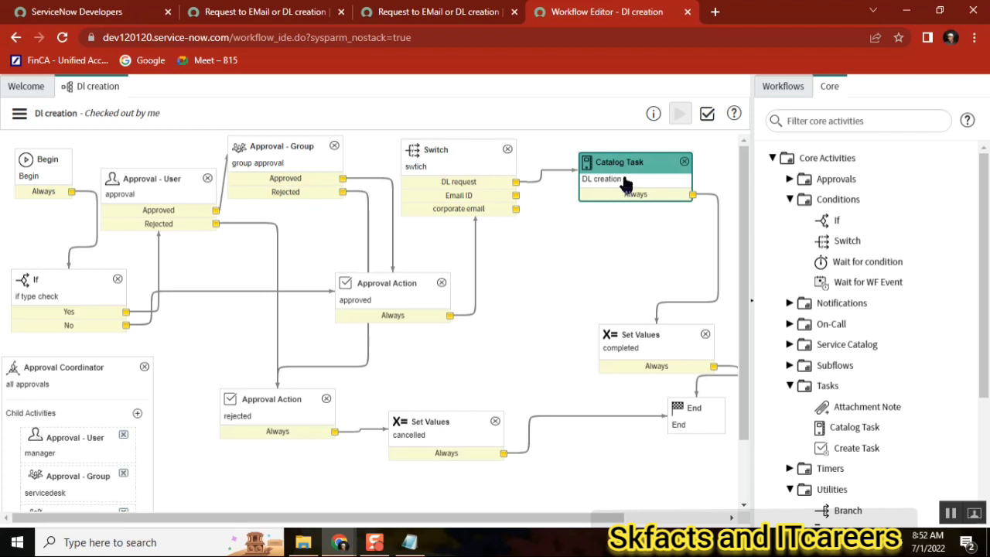
# Make a copy of the DL creation Catalog Task activity on the canvas and reselect the original task
pyautogui.rightClick(628, 183)
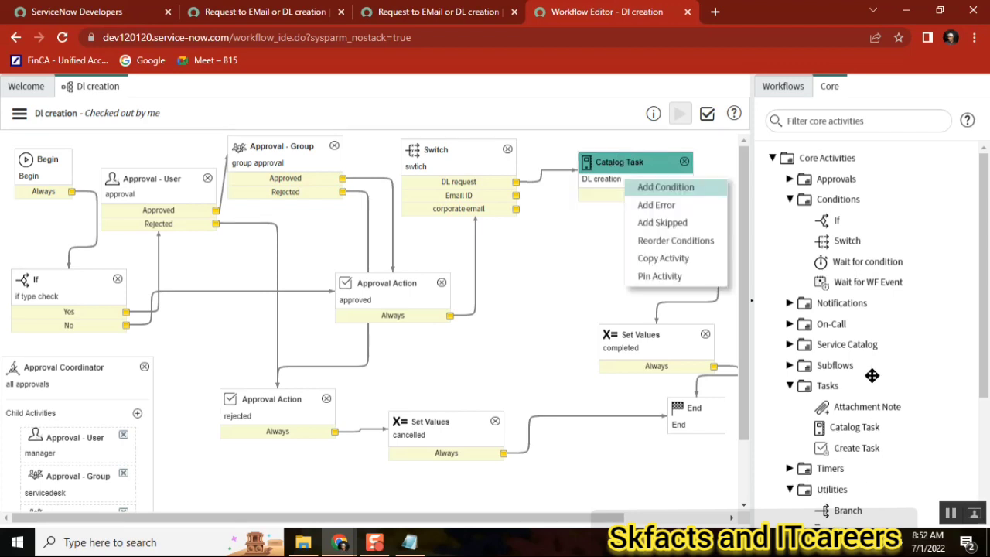
pyautogui.click(608, 167)
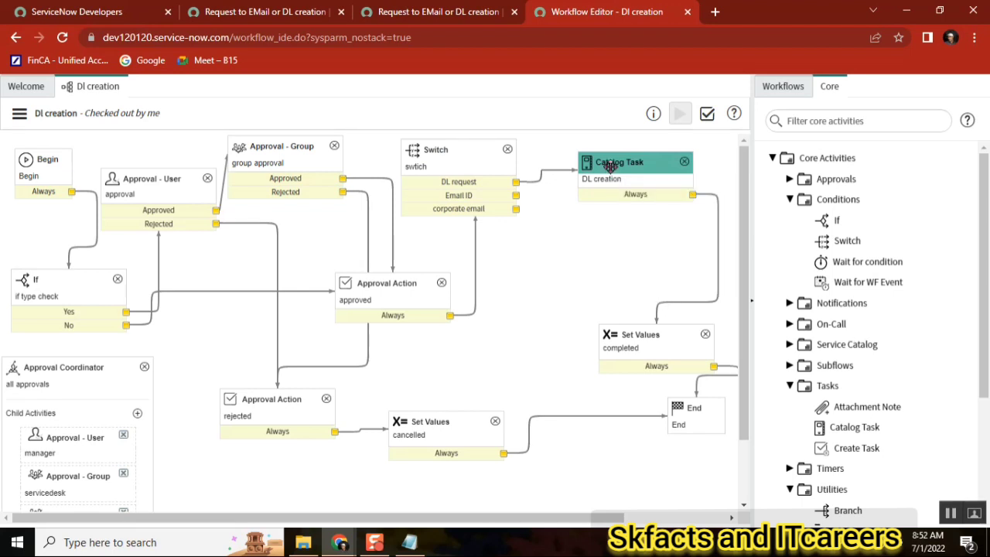
pyautogui.click(634, 184)
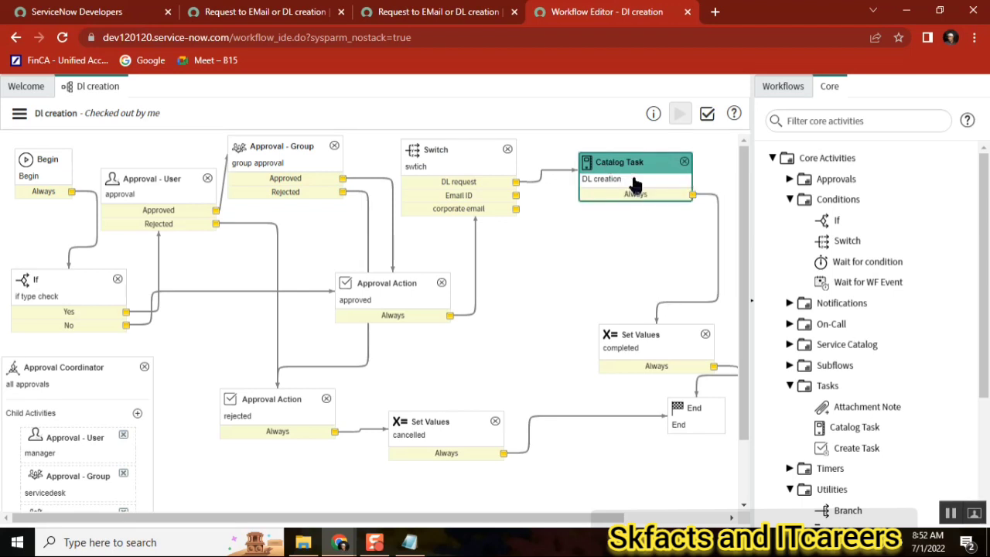
pyautogui.rightClick(632, 175)
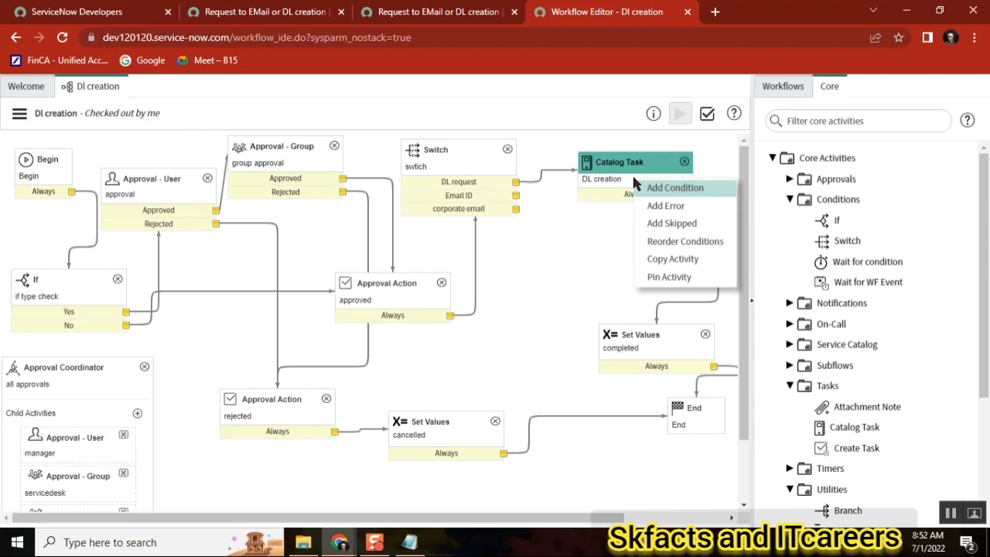
pyautogui.click(670, 257)
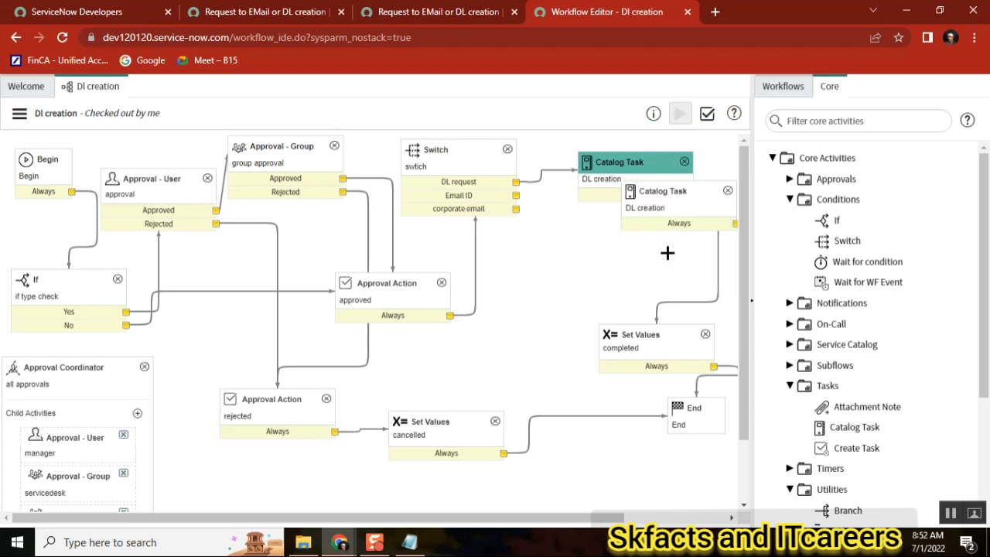
pyautogui.click(600, 187)
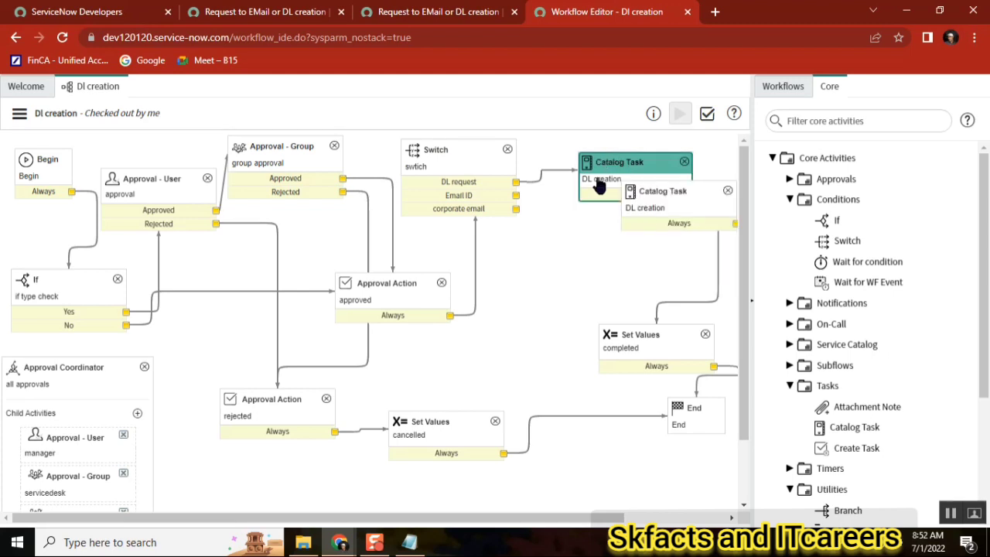
# Make a second copy of the DL creation Catalog Task and spread both copies out below the original
pyautogui.rightClick(600, 185)
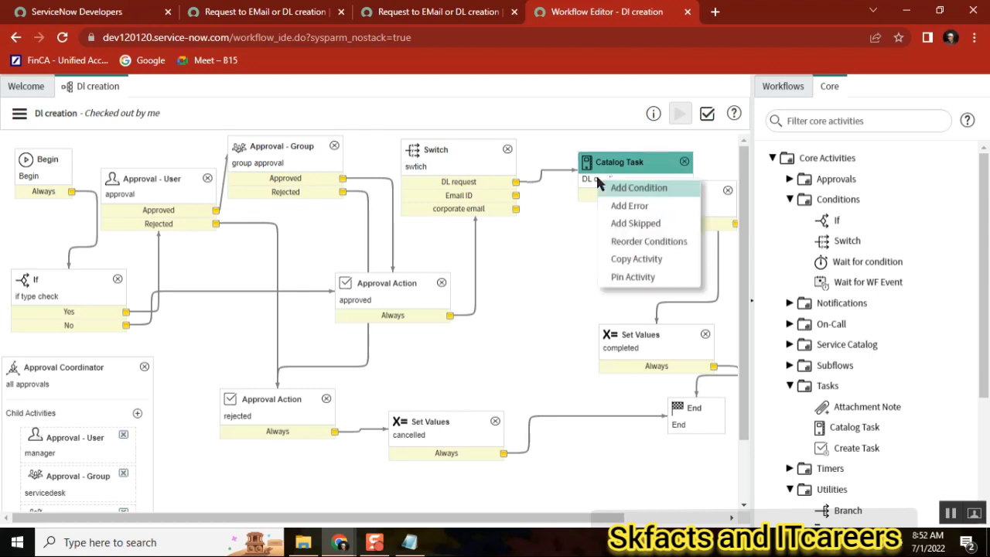
pyautogui.click(636, 260)
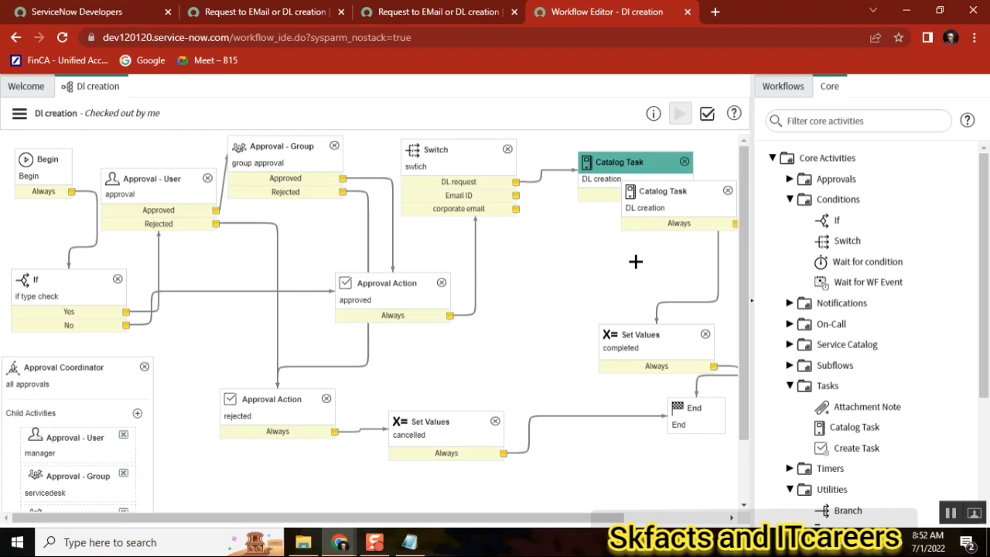
pyautogui.hotkey('ctrl', 'v')
pyautogui.moveTo(668, 193); pyautogui.dragTo(609, 212)
pyautogui.moveTo(590, 250); pyautogui.dragTo(584, 278)
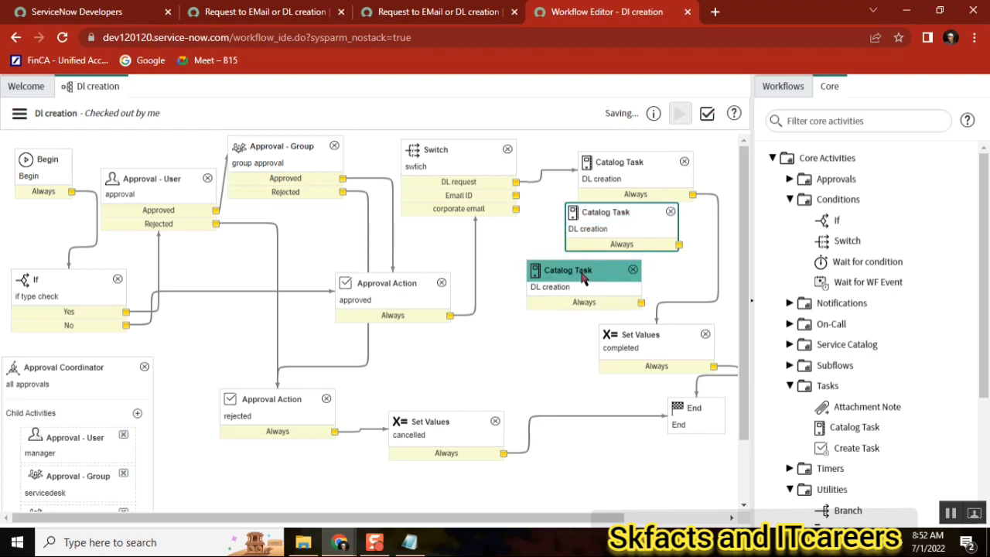
# Open the properties of the middle Catalog Task copy and rename it "email creation"
pyautogui.doubleClick(606, 237)
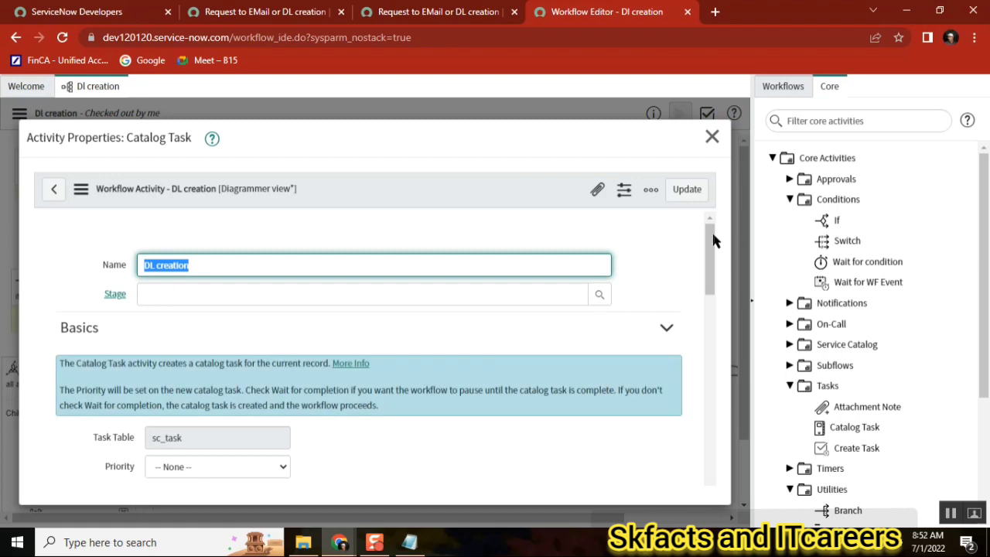
pyautogui.scroll(-4, 707, 317)
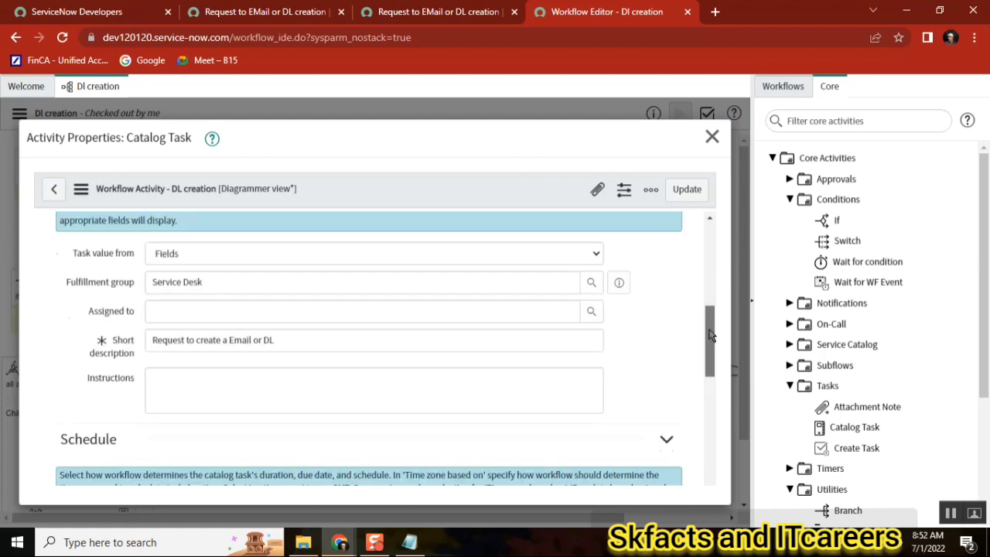
pyautogui.scroll(-3, 712, 361)
pyautogui.scroll(3, 712, 362)
pyautogui.click(274, 306)
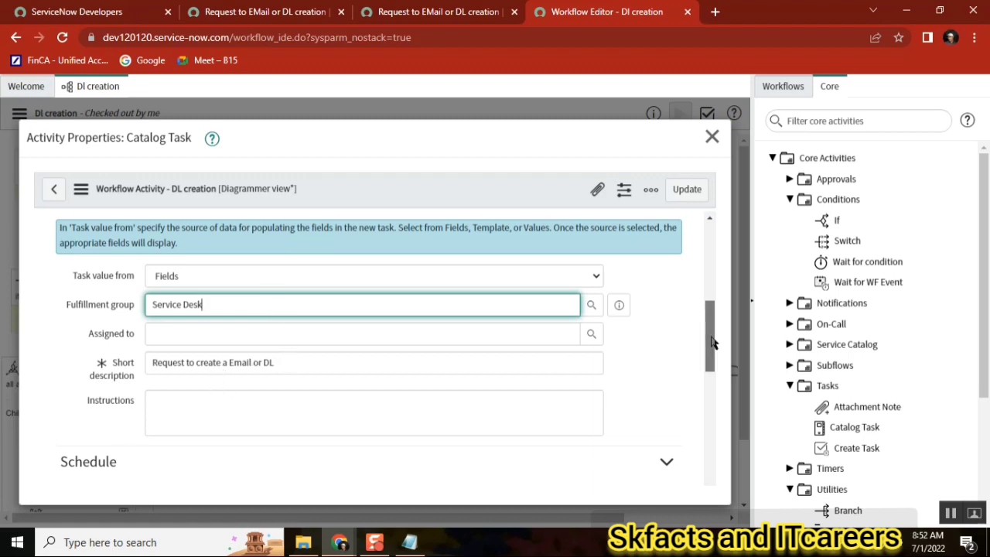
pyautogui.moveTo(711, 341); pyautogui.dragTo(712, 225)
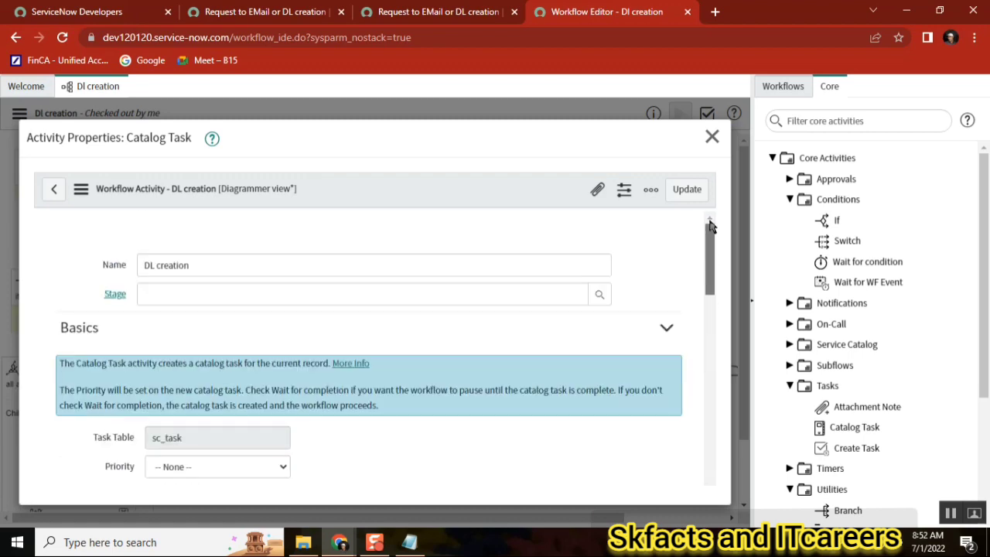
pyautogui.doubleClick(147, 265)
pyautogui.write('Email')
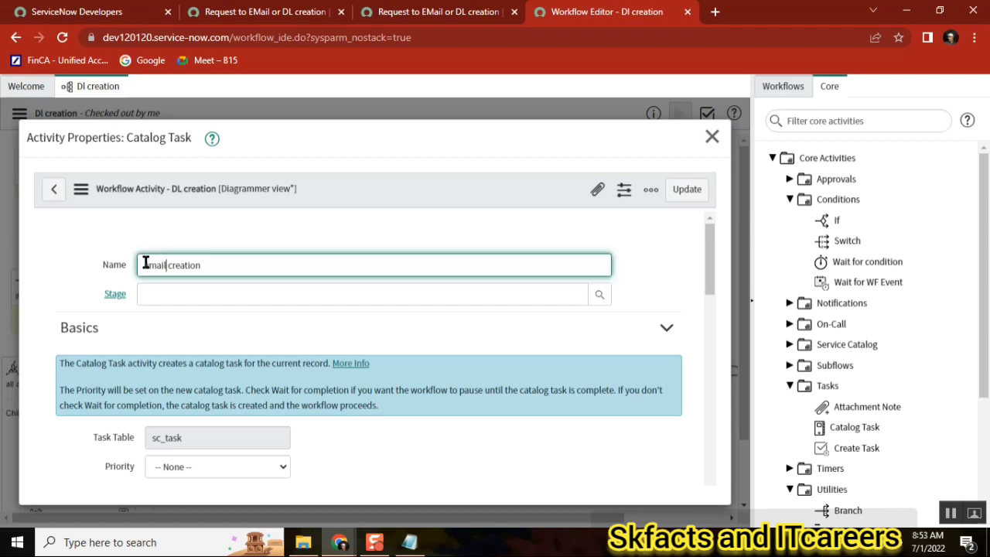
# Save the email task with fulfillment group Application Development and short description "Request to create a Email", and connect the Switch's Email ID output to it
pyautogui.moveTo(709, 237); pyautogui.dragTo(713, 306)
pyautogui.click(295, 369)
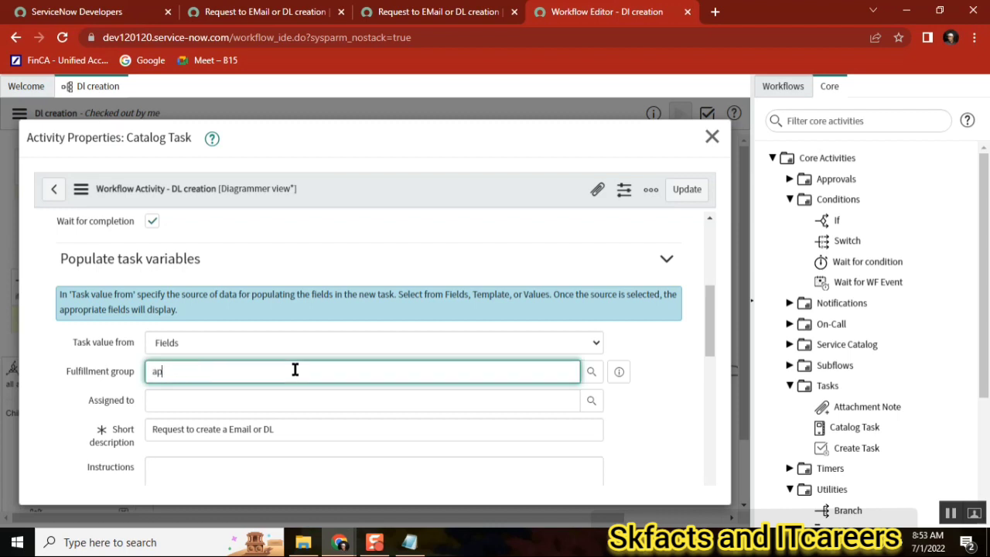
pyautogui.write('appli')
pyautogui.click(273, 389)
pyautogui.click(300, 429)
pyautogui.moveTo(294, 429); pyautogui.dragTo(260, 430)
pyautogui.press('BackSpace')
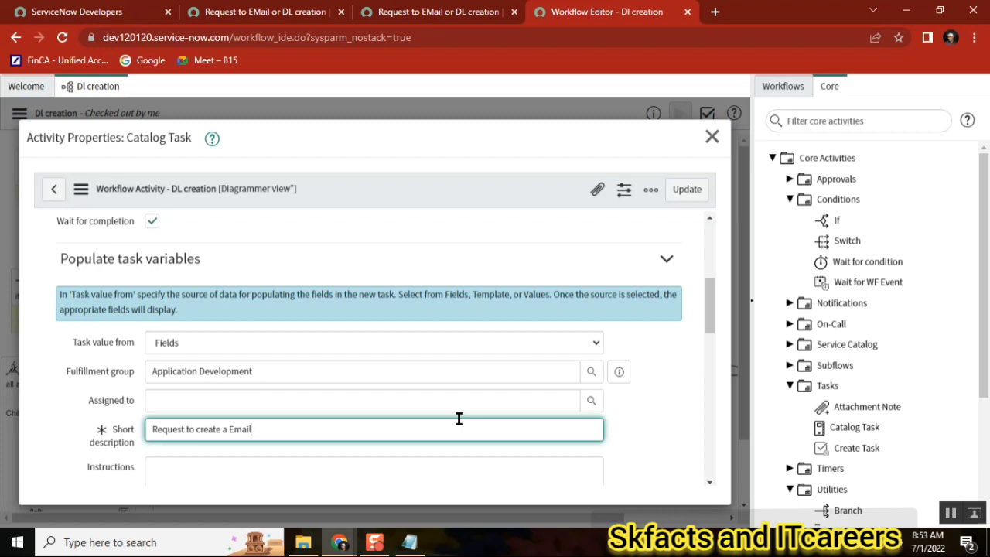
pyautogui.click(686, 193)
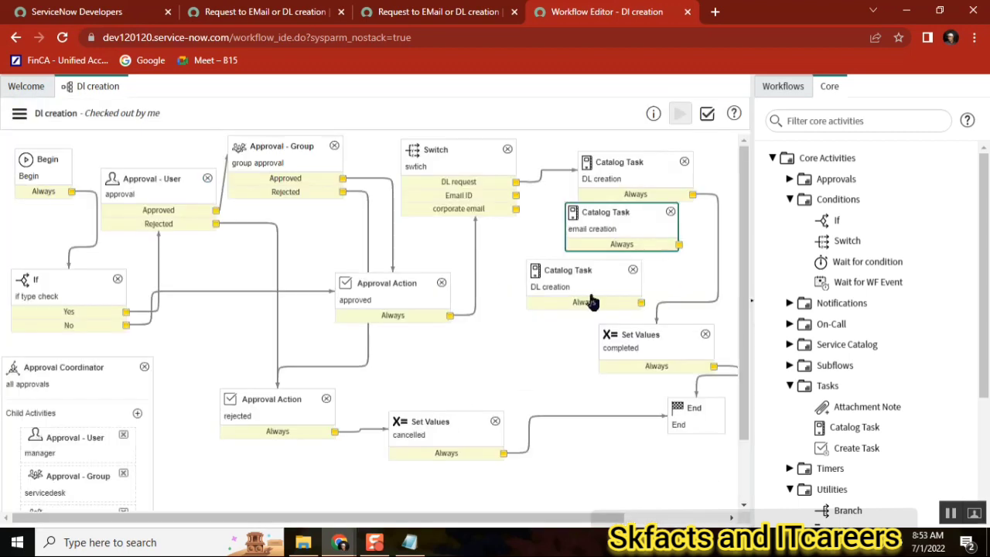
pyautogui.moveTo(516, 195); pyautogui.dragTo(607, 215)
# Edit the original DL creation task's short description so it requests only a DL, and update the activity
pyautogui.doubleClick(609, 181)
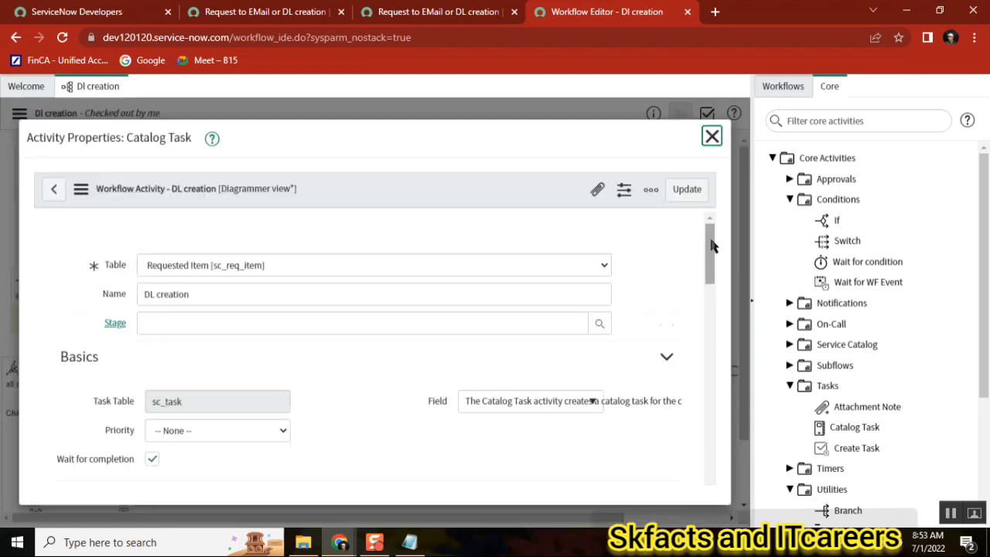
pyautogui.moveTo(713, 270); pyautogui.dragTo(714, 288)
pyautogui.scroll(-3, 715, 313)
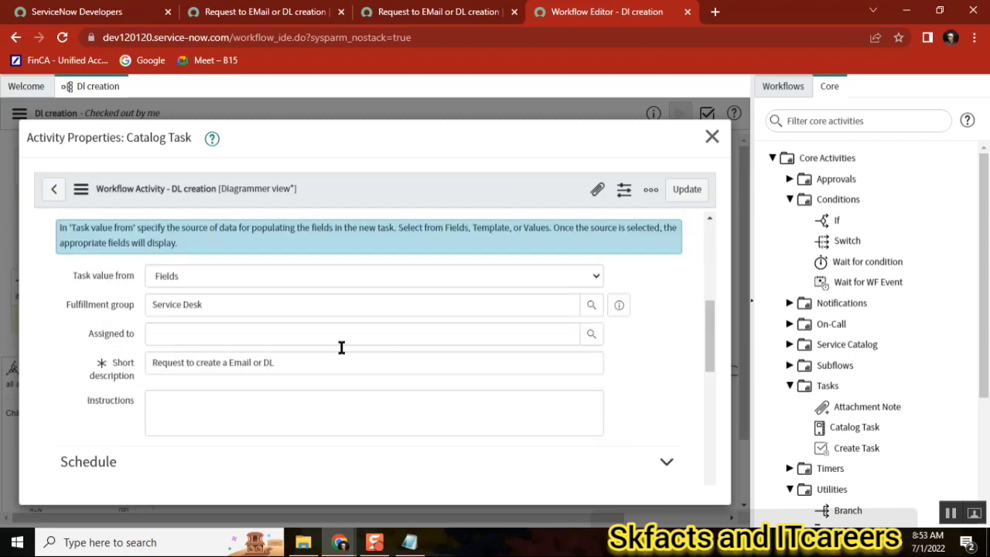
pyautogui.click(294, 363)
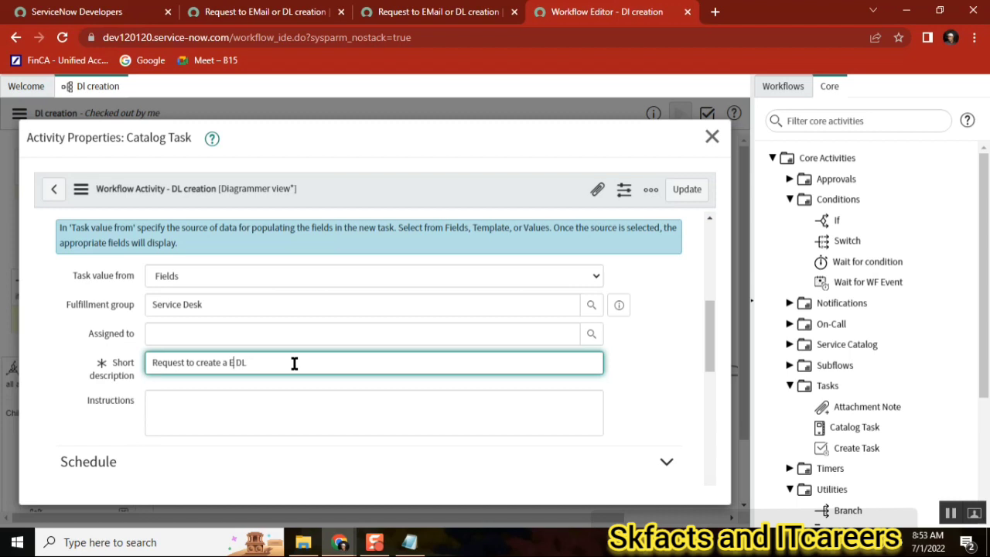
pyautogui.click(686, 192)
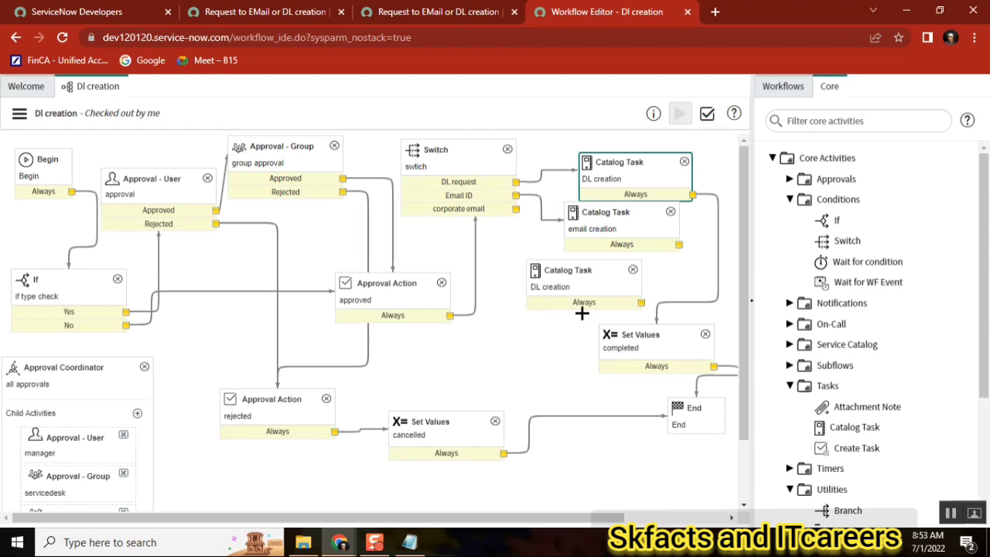
# Open the properties of the lowest Catalog Task copy and rename it "corp email creation"
pyautogui.doubleClick(560, 290)
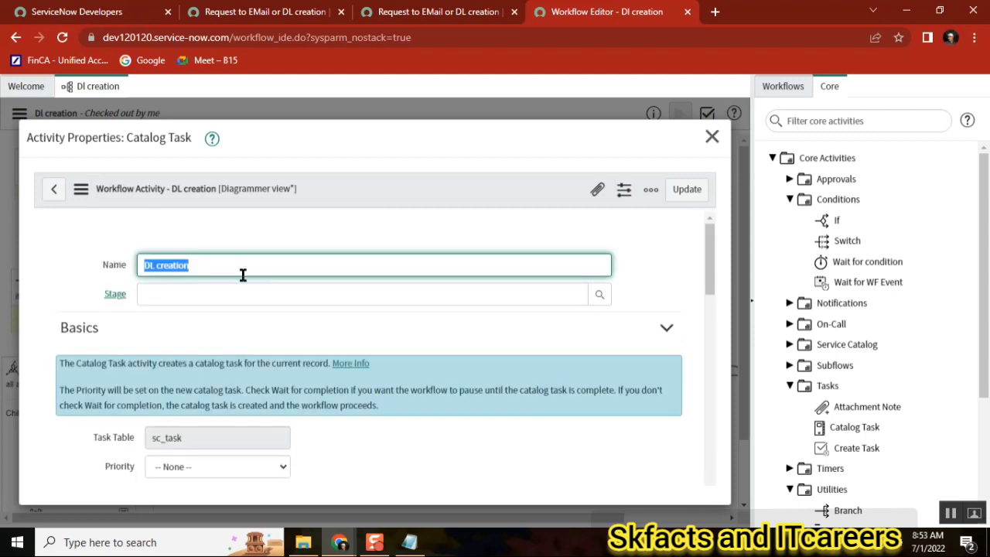
pyautogui.click(237, 268)
pyautogui.press('Home')
pyautogui.press('Delete')
pyautogui.press('Delete')
pyautogui.press('Delete')
pyautogui.write('corpe ')
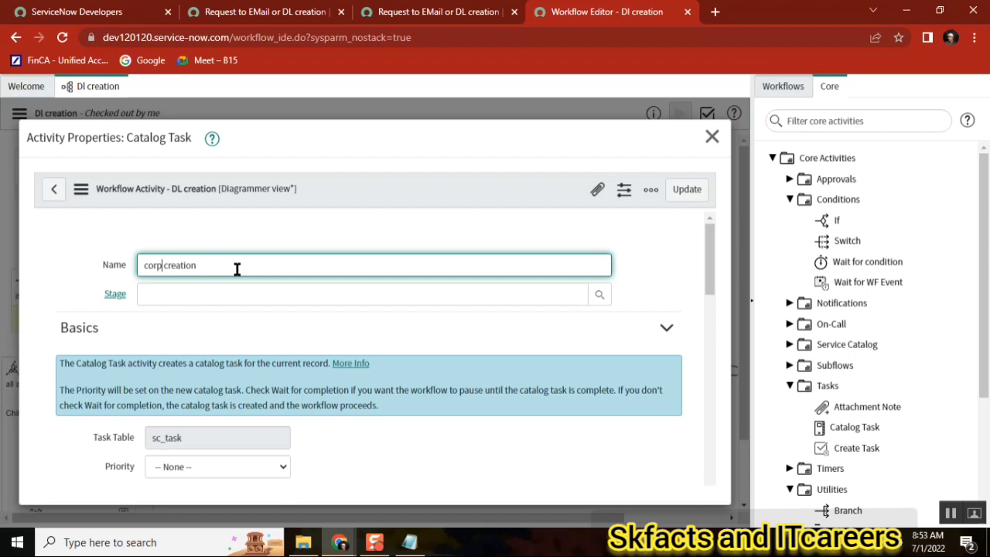
pyautogui.write(' email')
# Reword this task's short description to request a corp email, update it, and connect the Switch's corporate email output to it
pyautogui.scroll(-3, 712, 259)
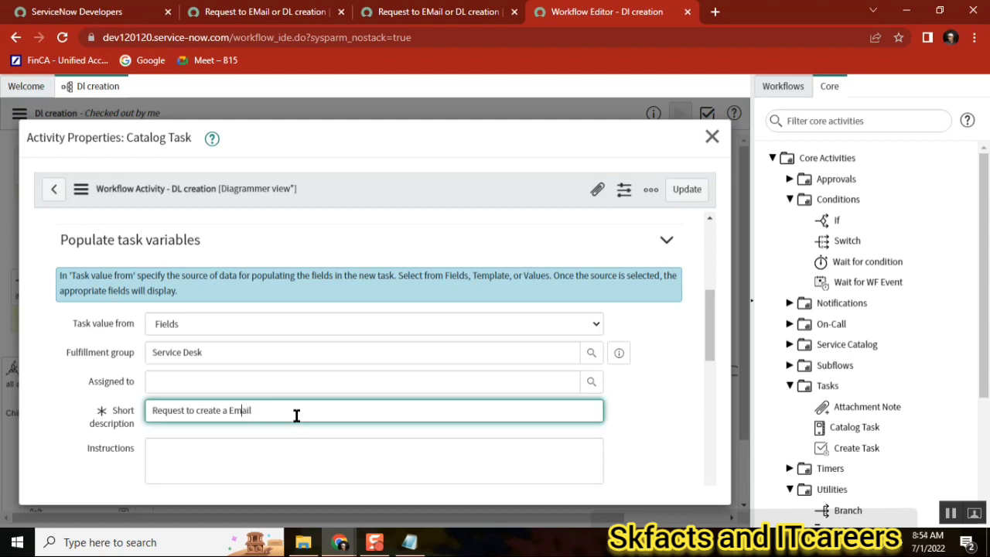
pyautogui.write('rp')
pyautogui.click(687, 189)
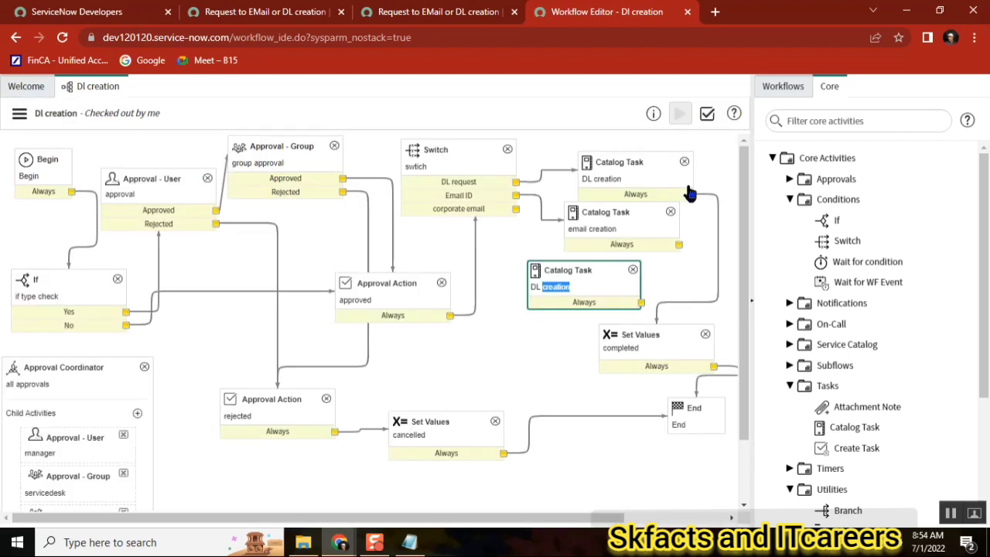
pyautogui.moveTo(516, 209); pyautogui.dragTo(554, 275)
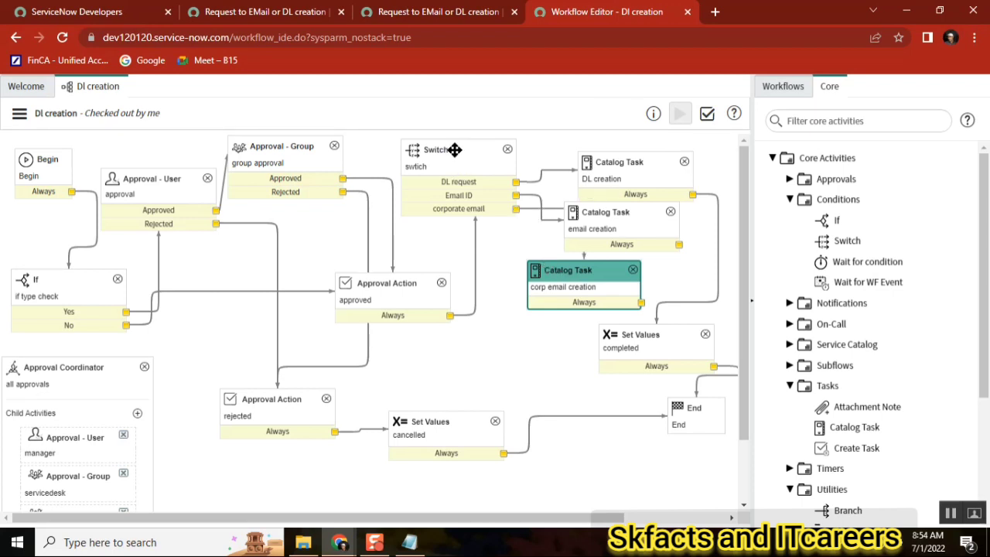
# Spread out the three catalog tasks so the connections from the Switch run clear of one another
pyautogui.moveTo(648, 163); pyautogui.dragTo(650, 145)
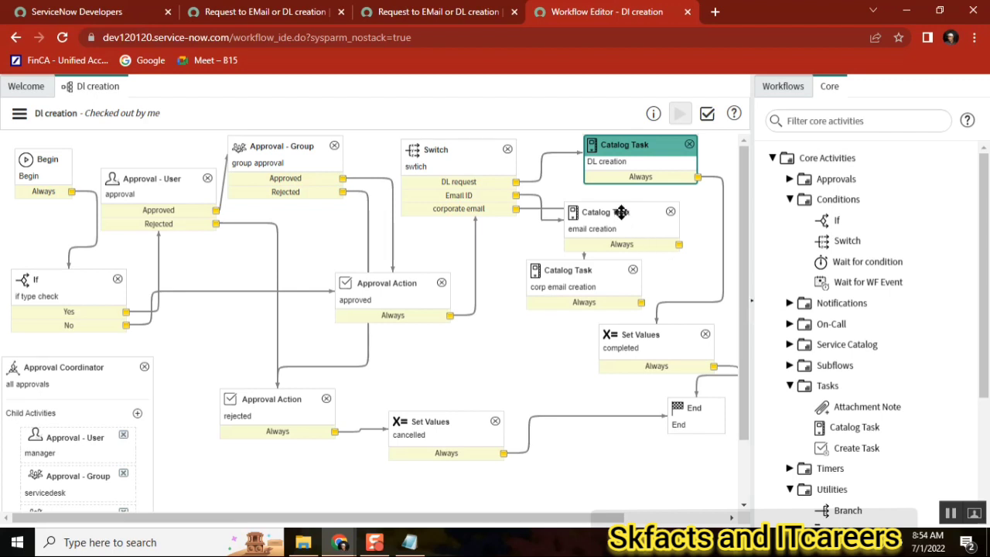
pyautogui.moveTo(621, 211); pyautogui.dragTo(642, 196)
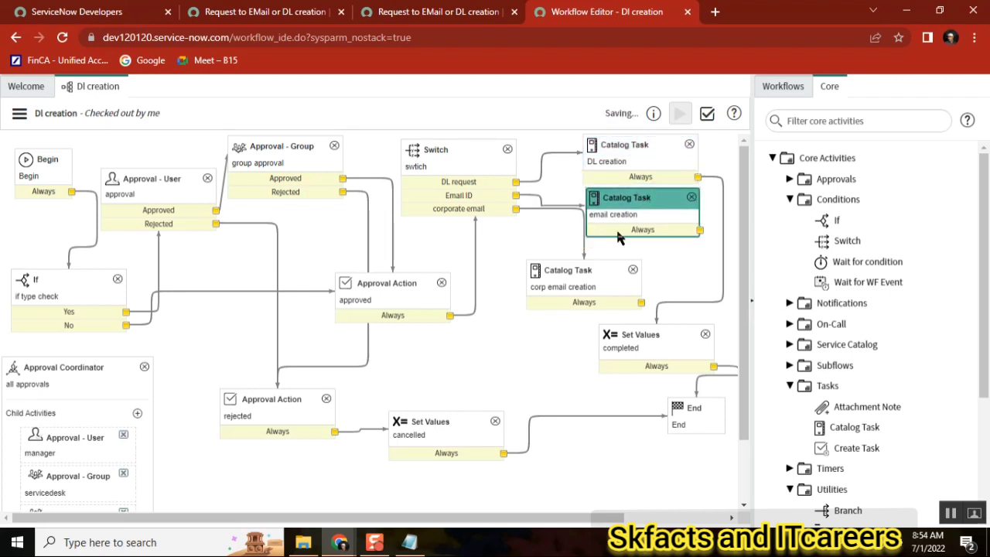
pyautogui.moveTo(589, 268); pyautogui.dragTo(552, 256)
# Connect the email creation and corp email creation tasks to the completed Set Values, and move that activity and End lower
pyautogui.moveTo(701, 230); pyautogui.dragTo(638, 334)
pyautogui.moveTo(605, 289); pyautogui.dragTo(639, 334)
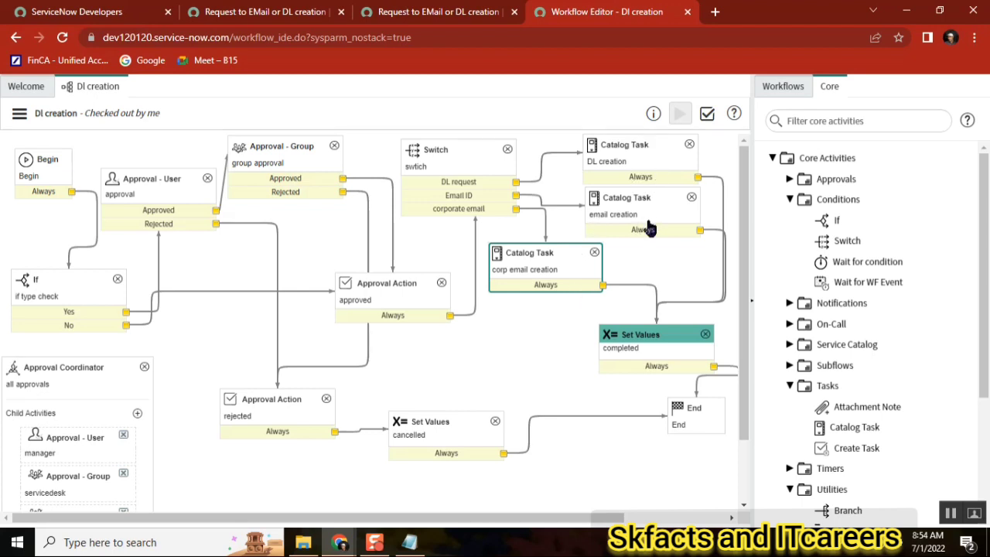
pyautogui.moveTo(607, 516); pyautogui.dragTo(622, 517)
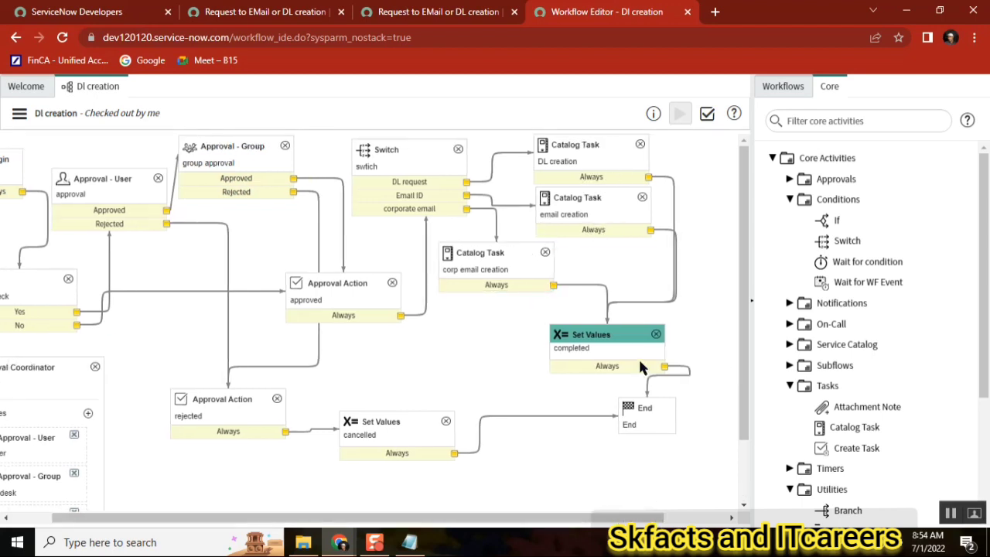
pyautogui.moveTo(620, 335); pyautogui.dragTo(559, 373)
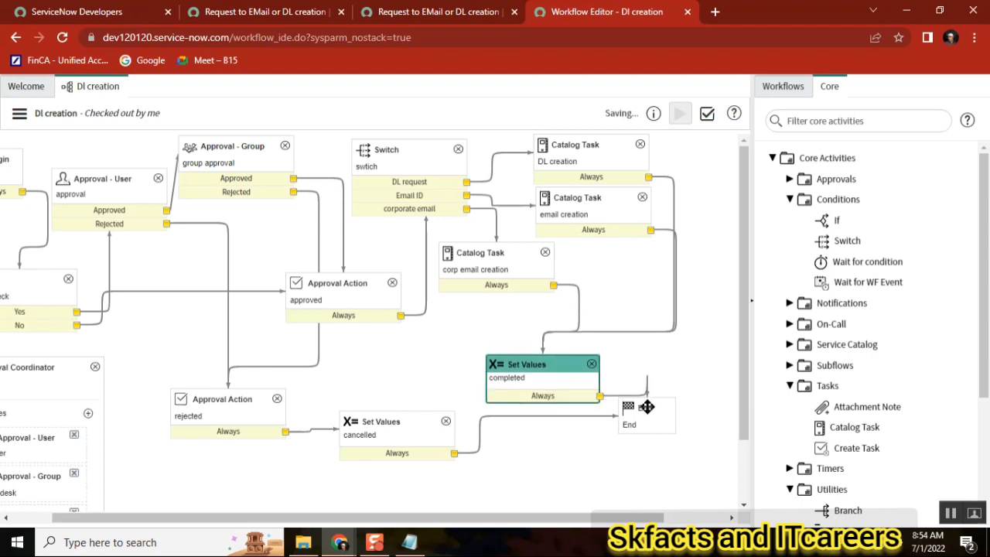
pyautogui.moveTo(646, 407); pyautogui.dragTo(628, 458)
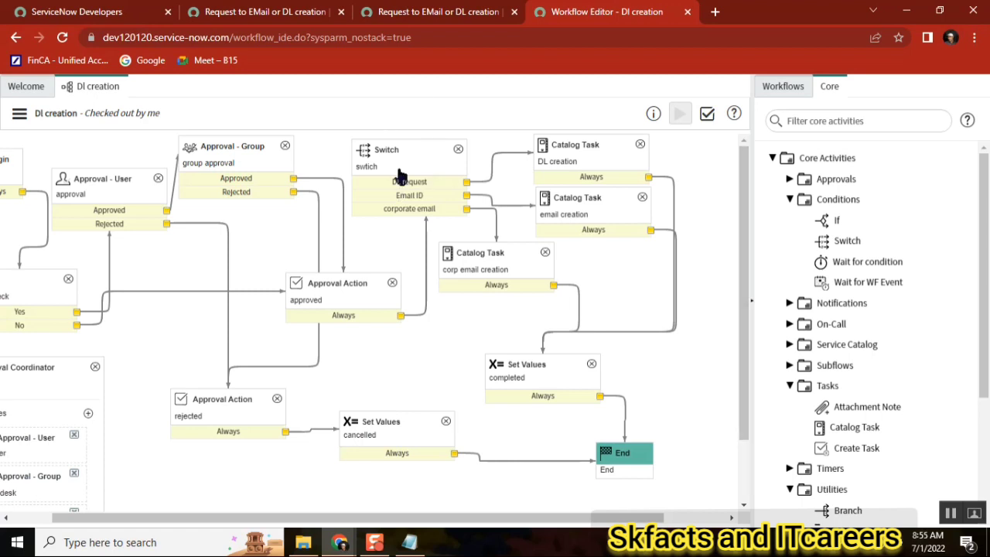
# Review the workflow from Begin to End, checking the Switch's corporate email condition and the tooltip describing the Switch activity
pyautogui.click(14, 517)
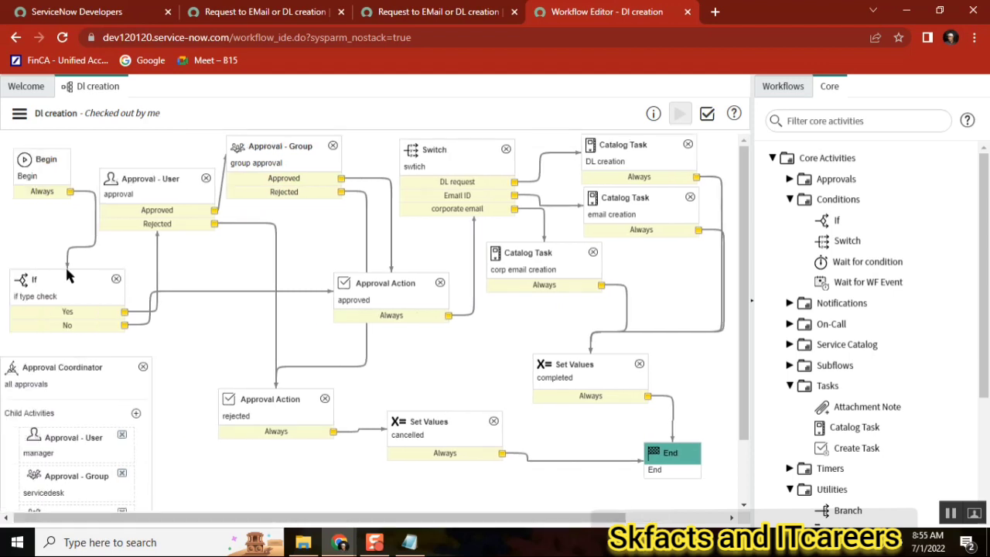
pyautogui.click(273, 520)
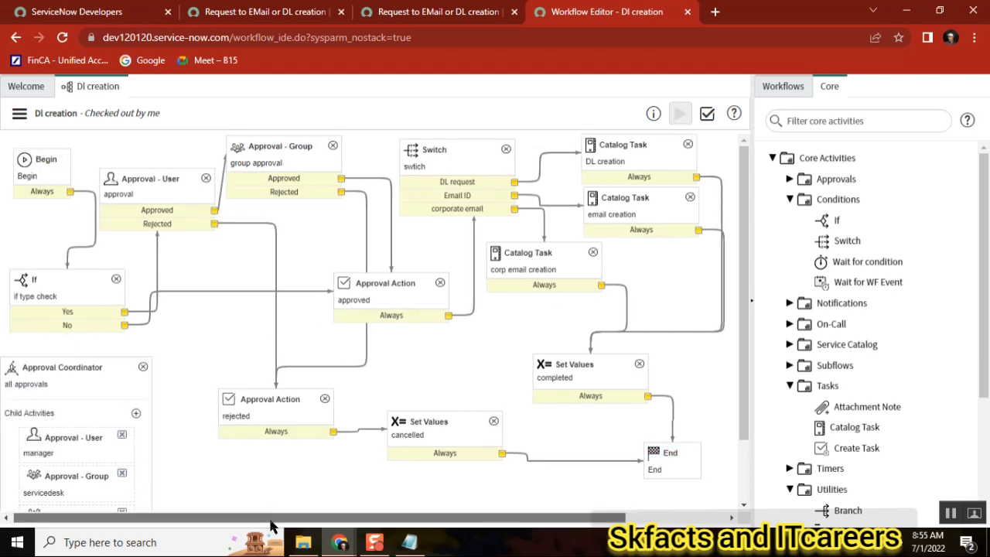
pyautogui.moveTo(271, 520); pyautogui.dragTo(383, 520)
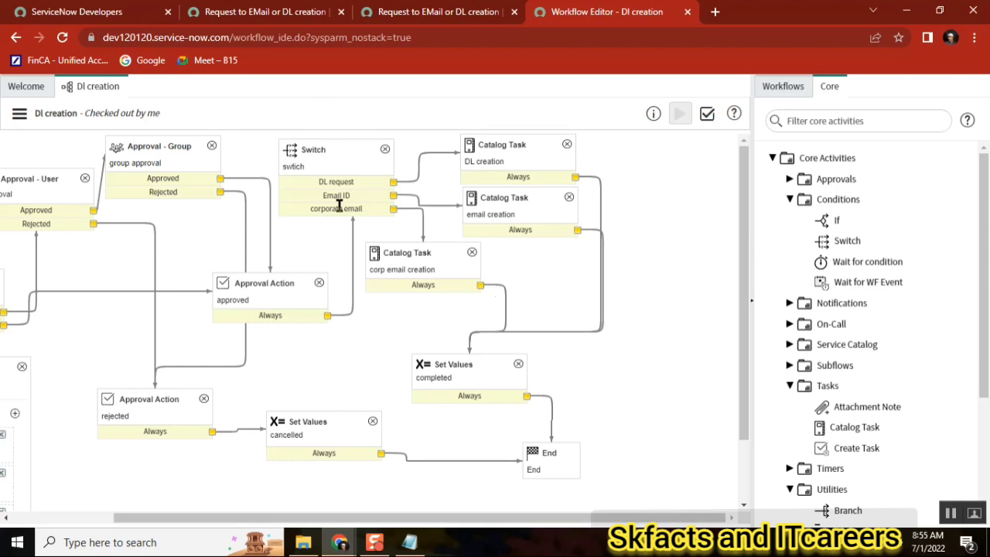
pyautogui.moveTo(254, 521); pyautogui.dragTo(126, 514)
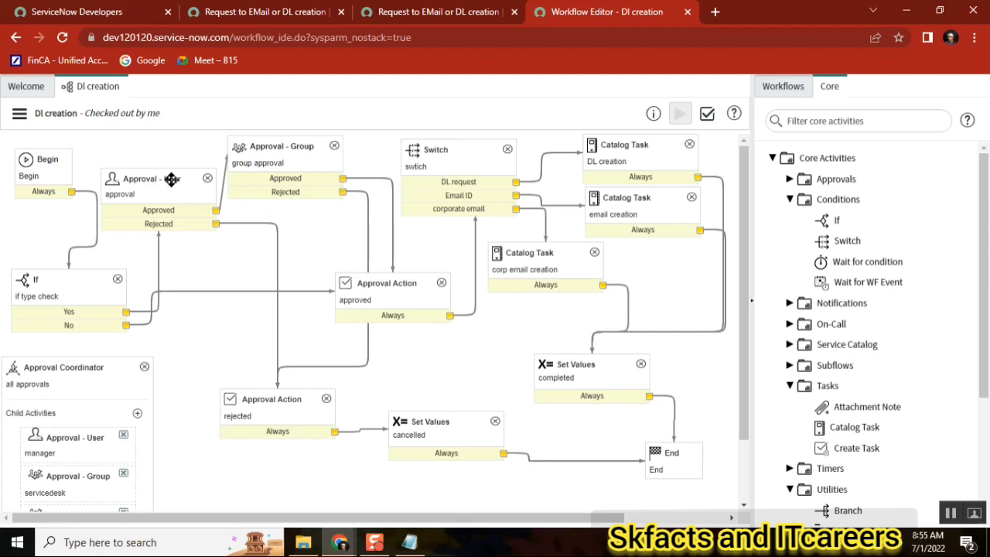
pyautogui.doubleClick(457, 207)
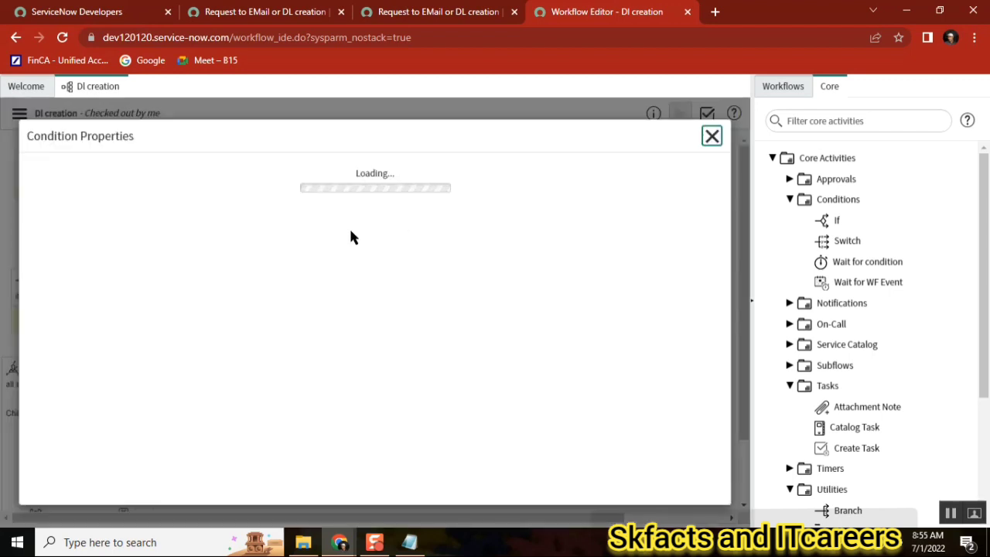
pyautogui.click(711, 137)
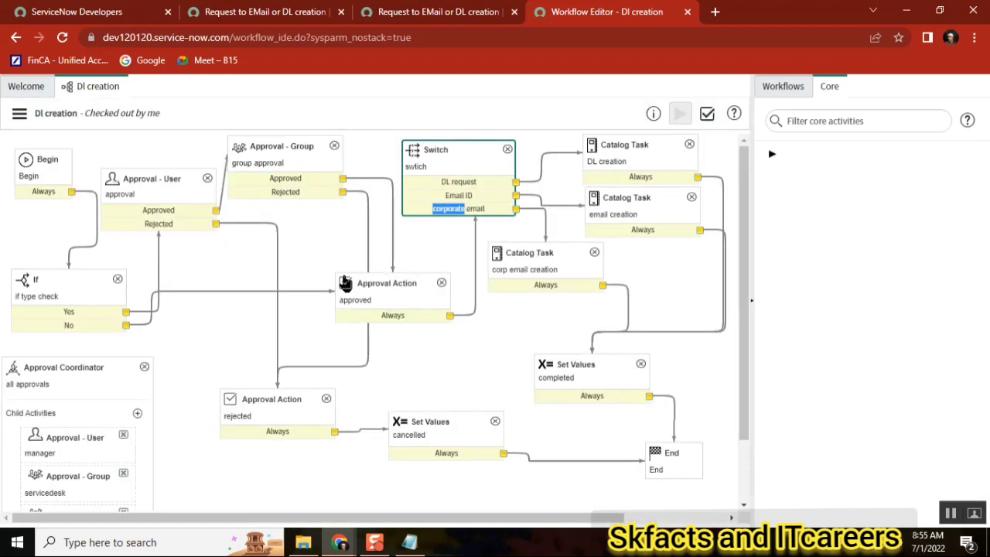
pyautogui.doubleClick(248, 226)
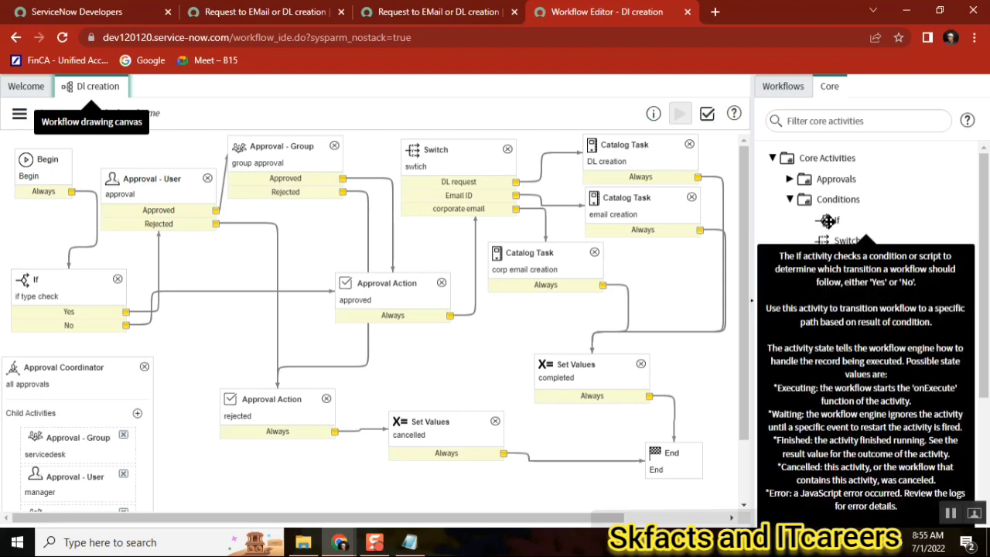
pyautogui.moveTo(857, 242)
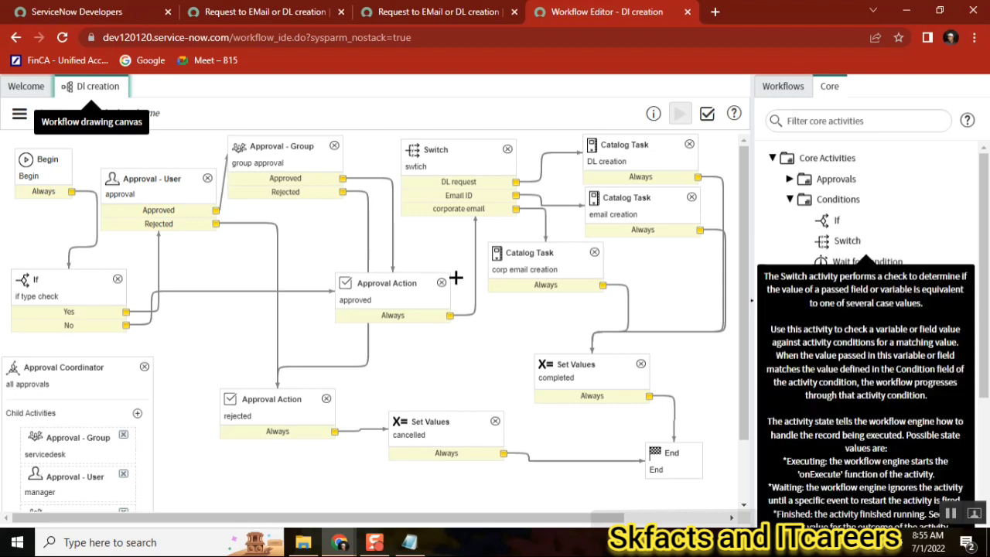